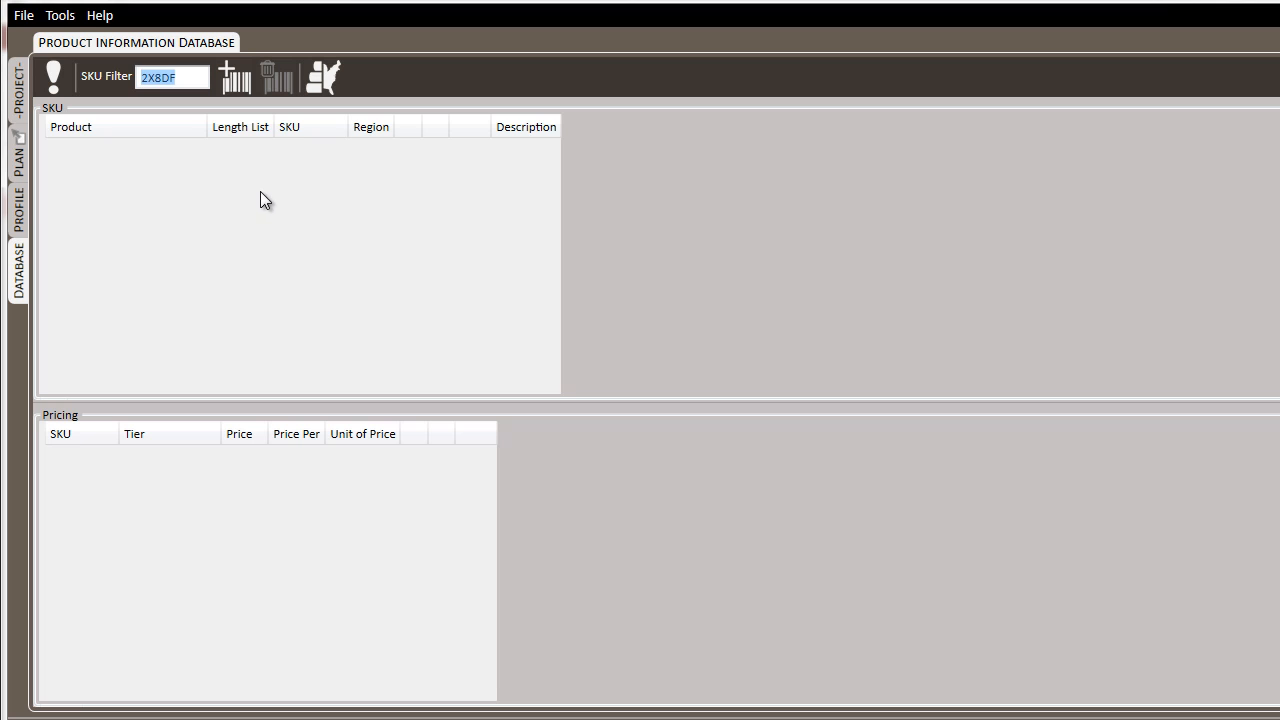
Create SKU 2X8DF for a 2x8 product with species DF and grade #2, and close the SKU dialog
left_click(237, 77)
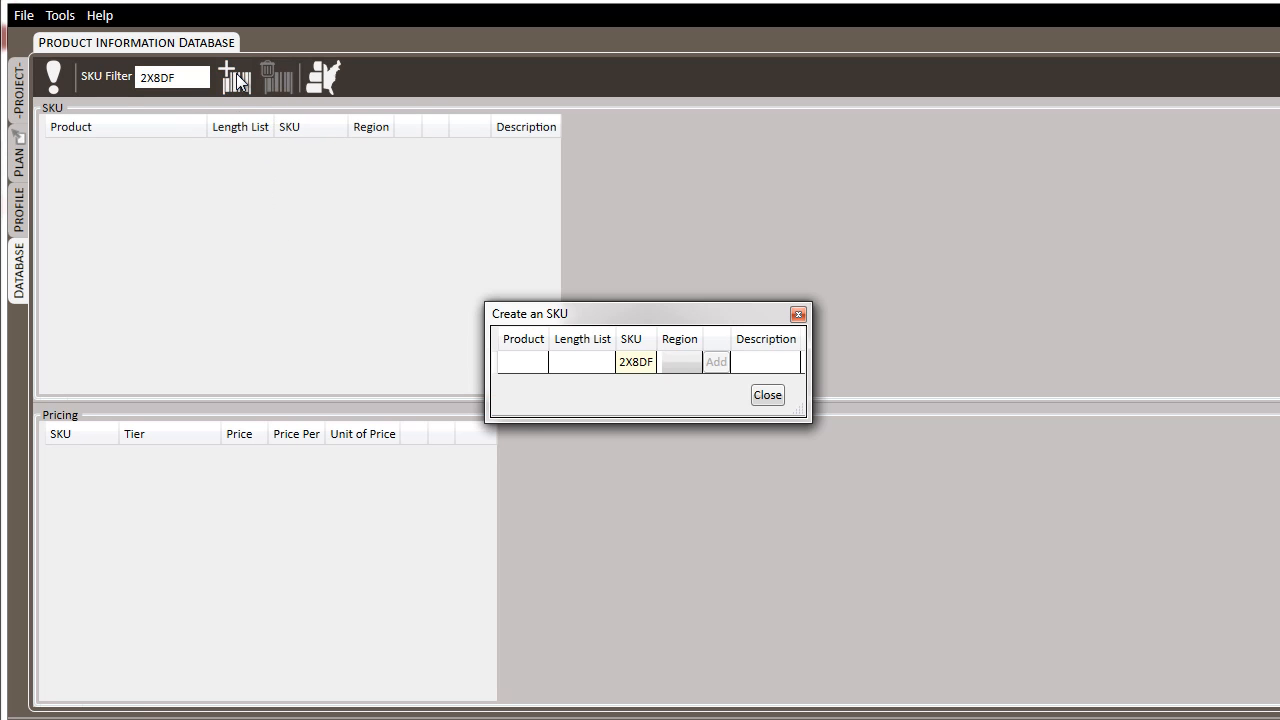
left_click(511, 362)
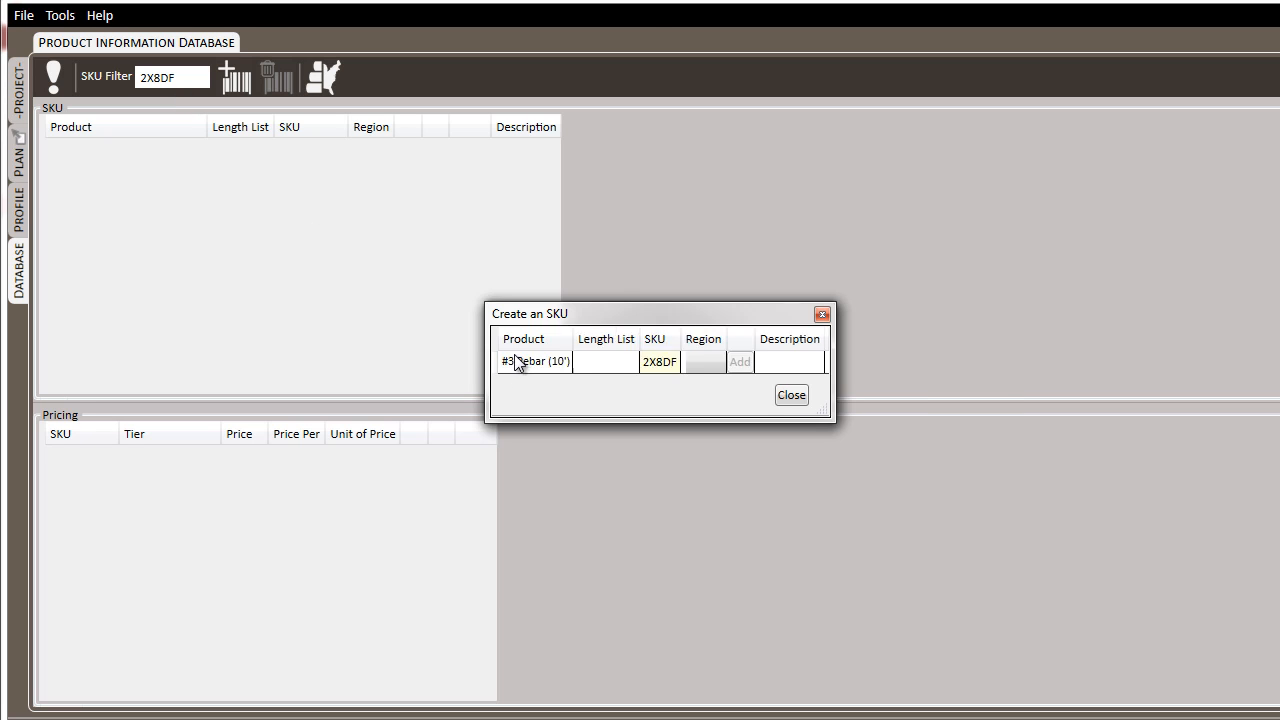
type("2x")
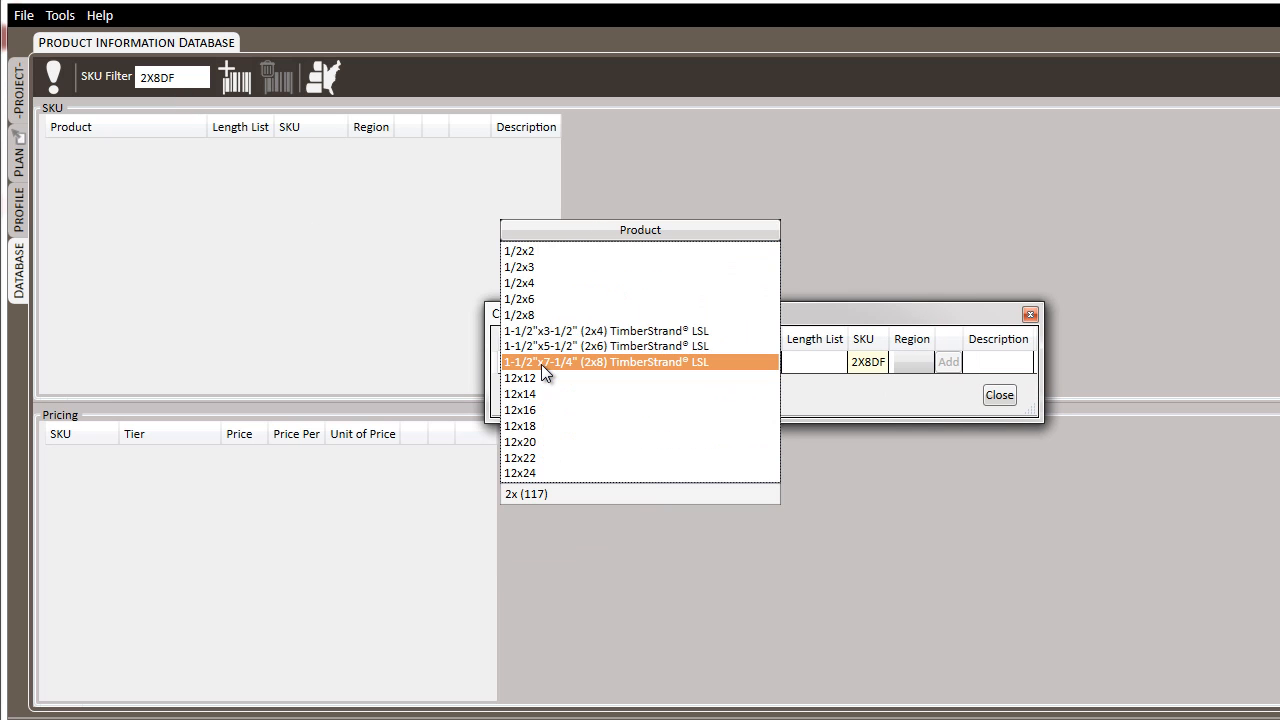
type("8")
left_click(541, 366)
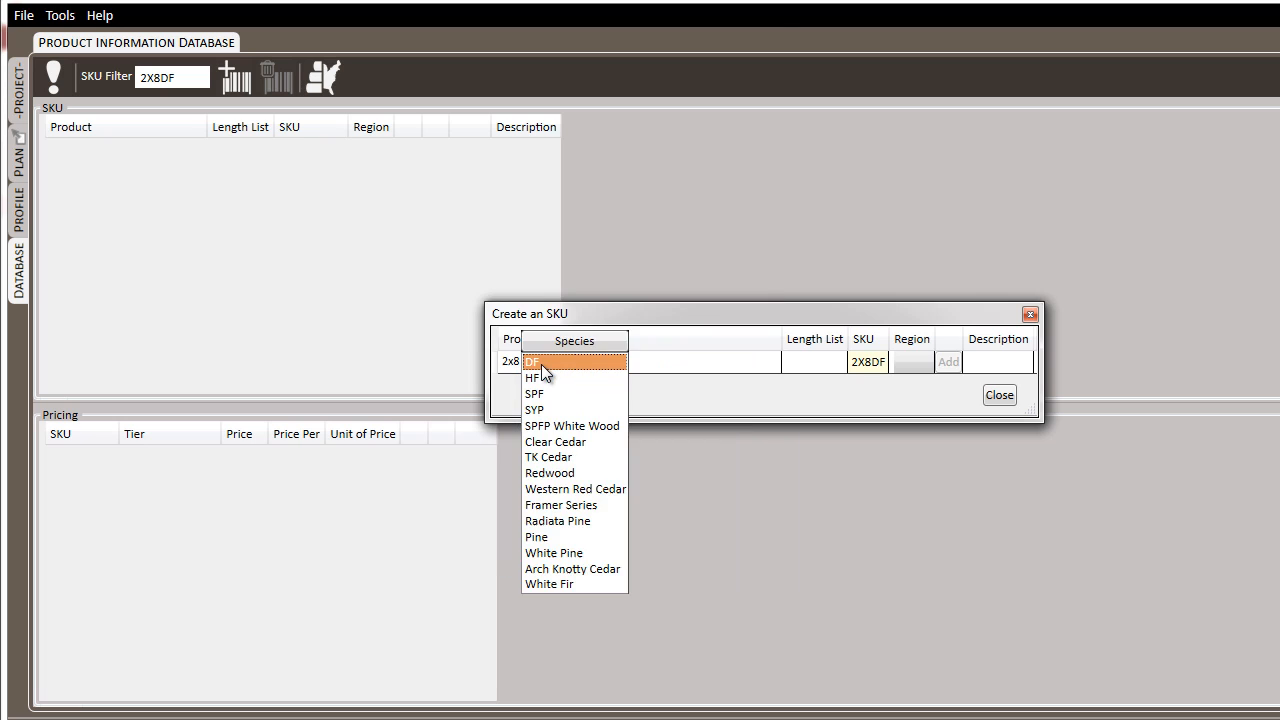
left_click(541, 366)
scroll(542, 365, "down", 6)
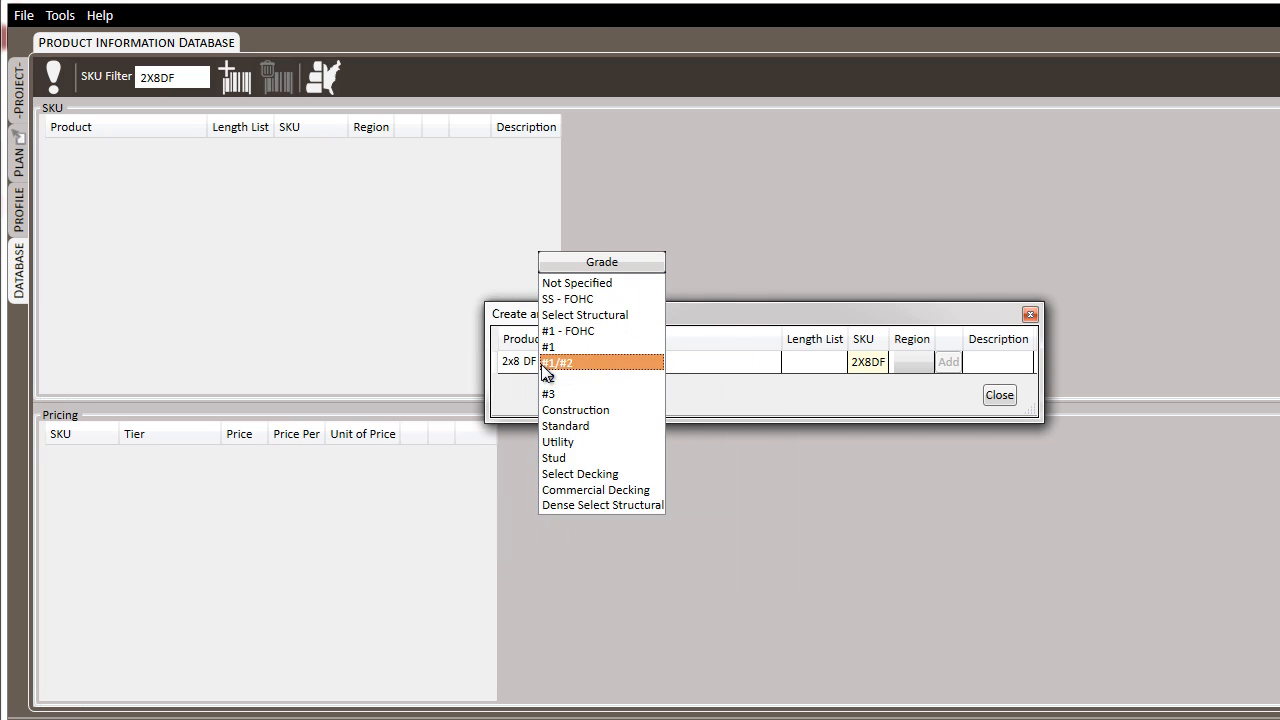
left_click(545, 366)
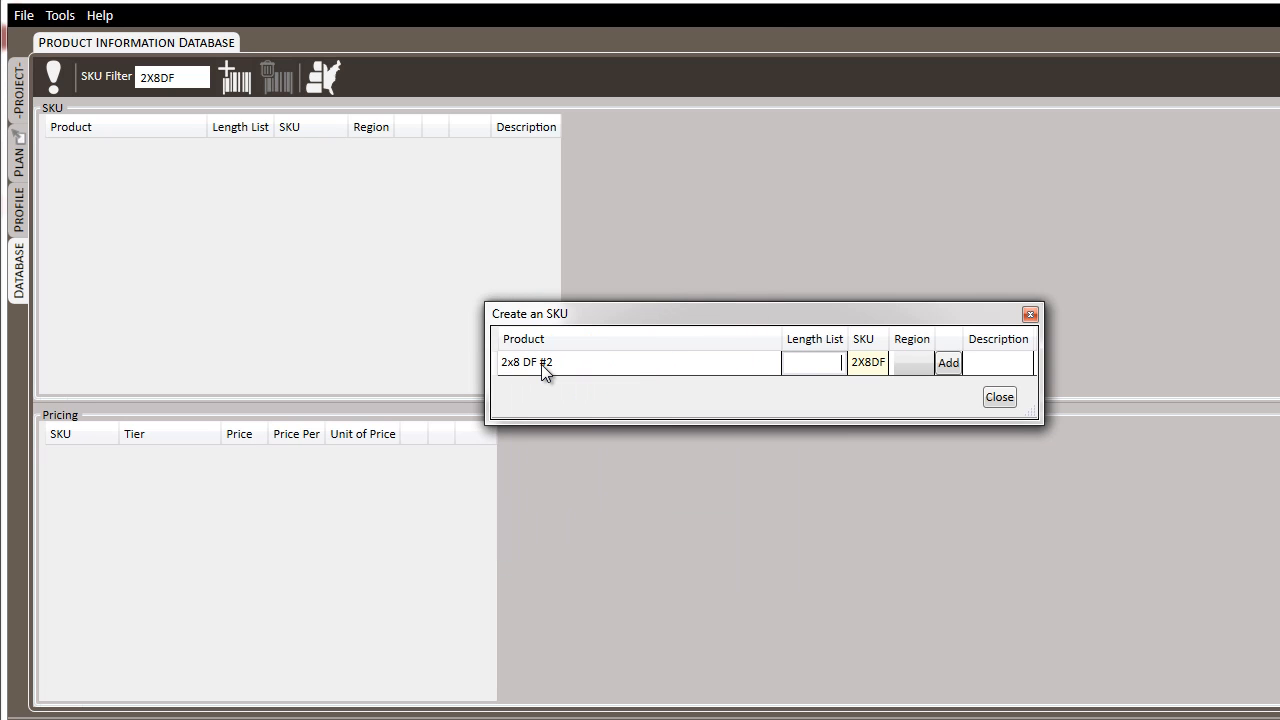
left_click(949, 362)
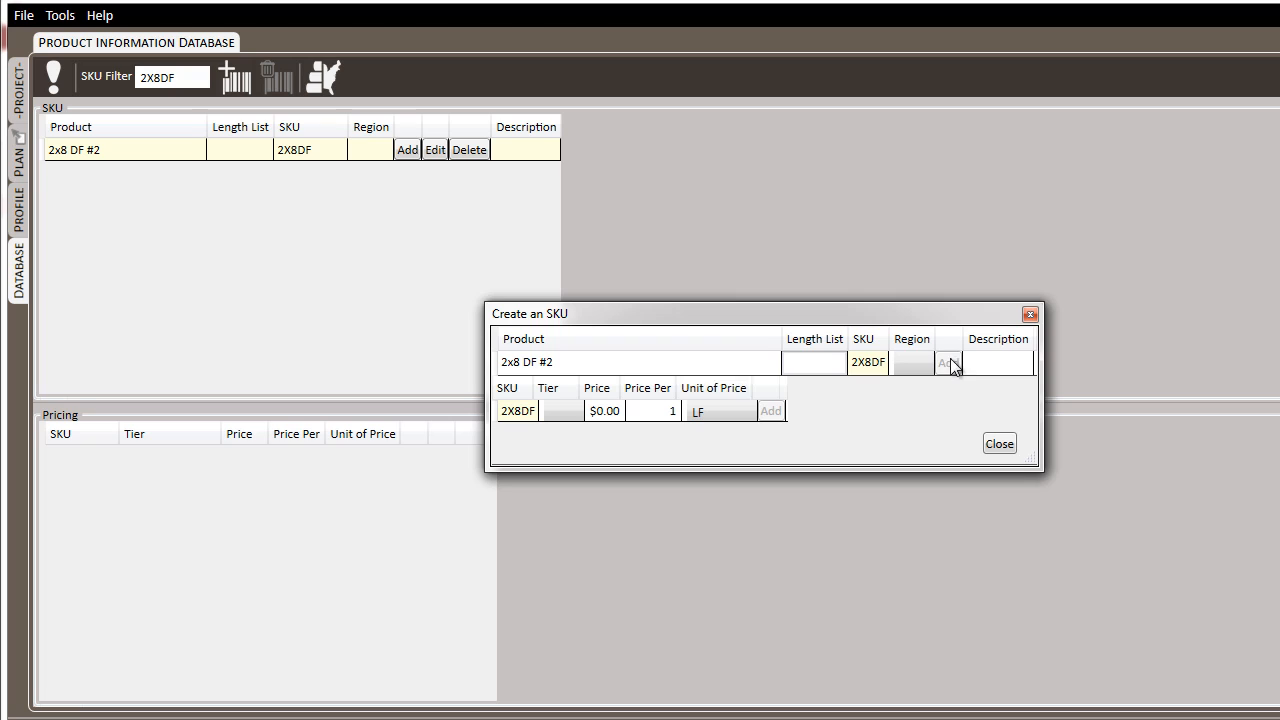
left_click(999, 444)
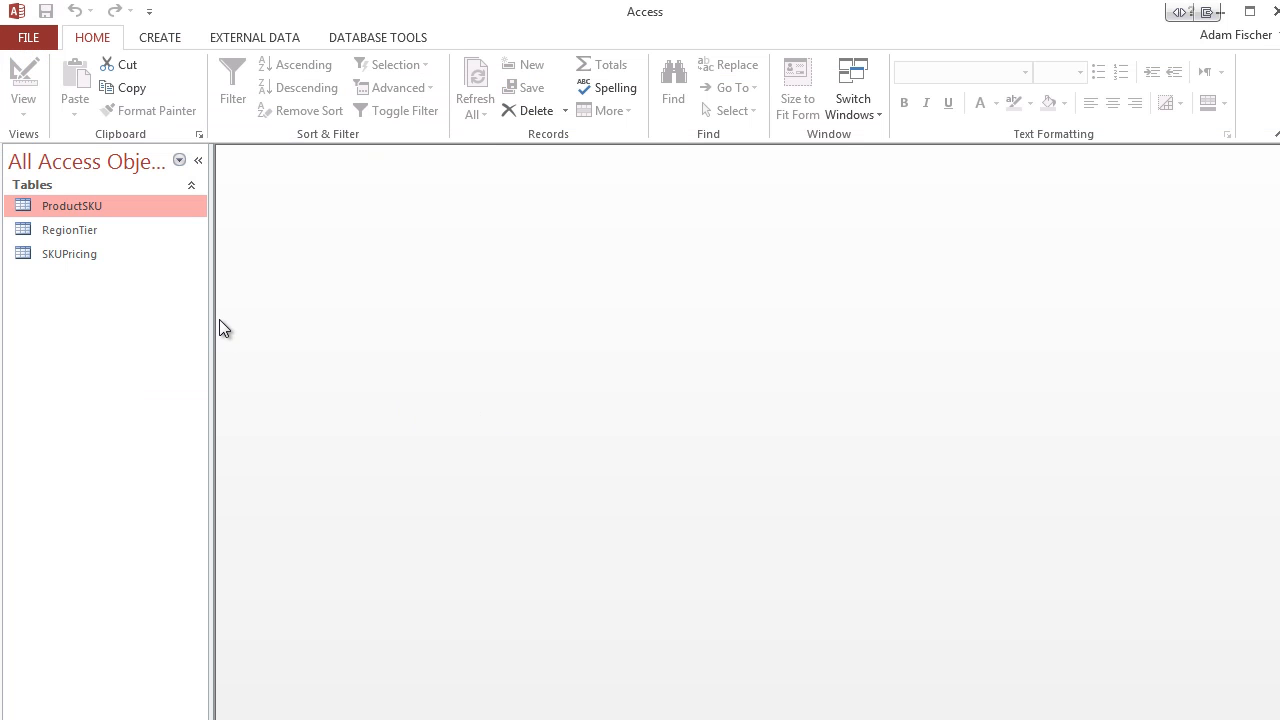
In Access, open the ProductSKU table and duplicate the 2x10 SYP #2 record as a new record
double_click(90, 202)
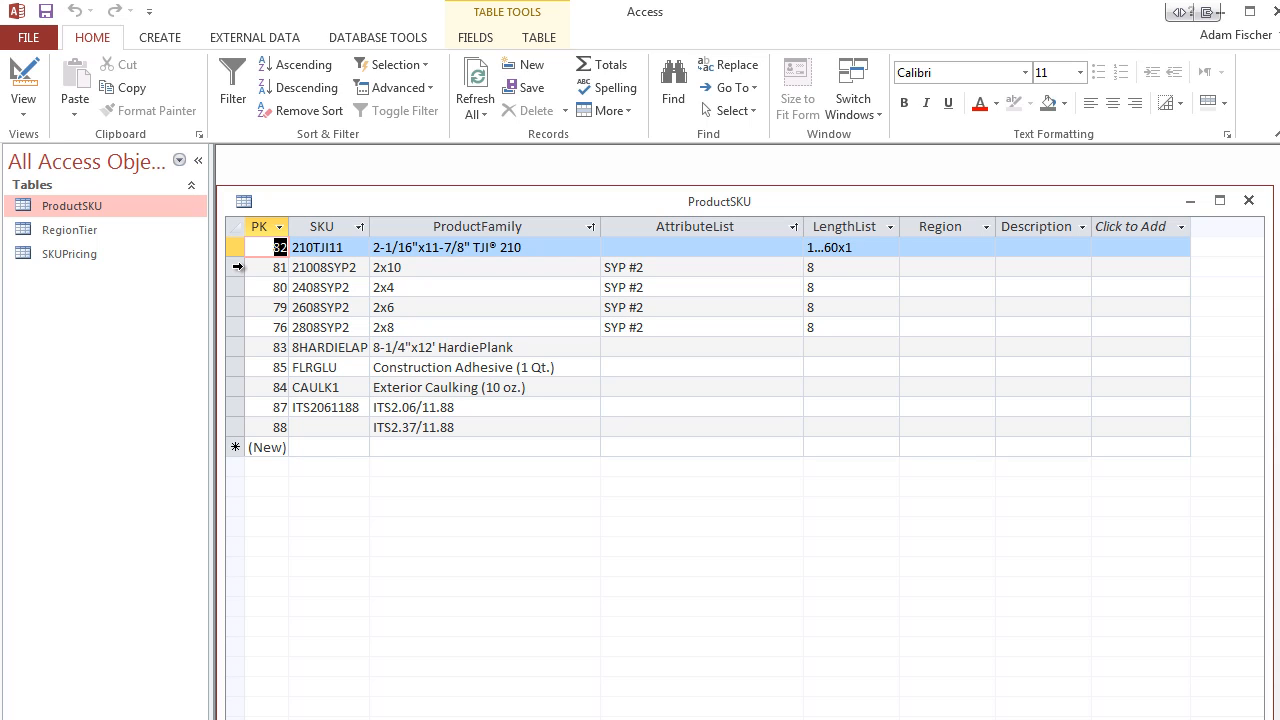
left_click(238, 267)
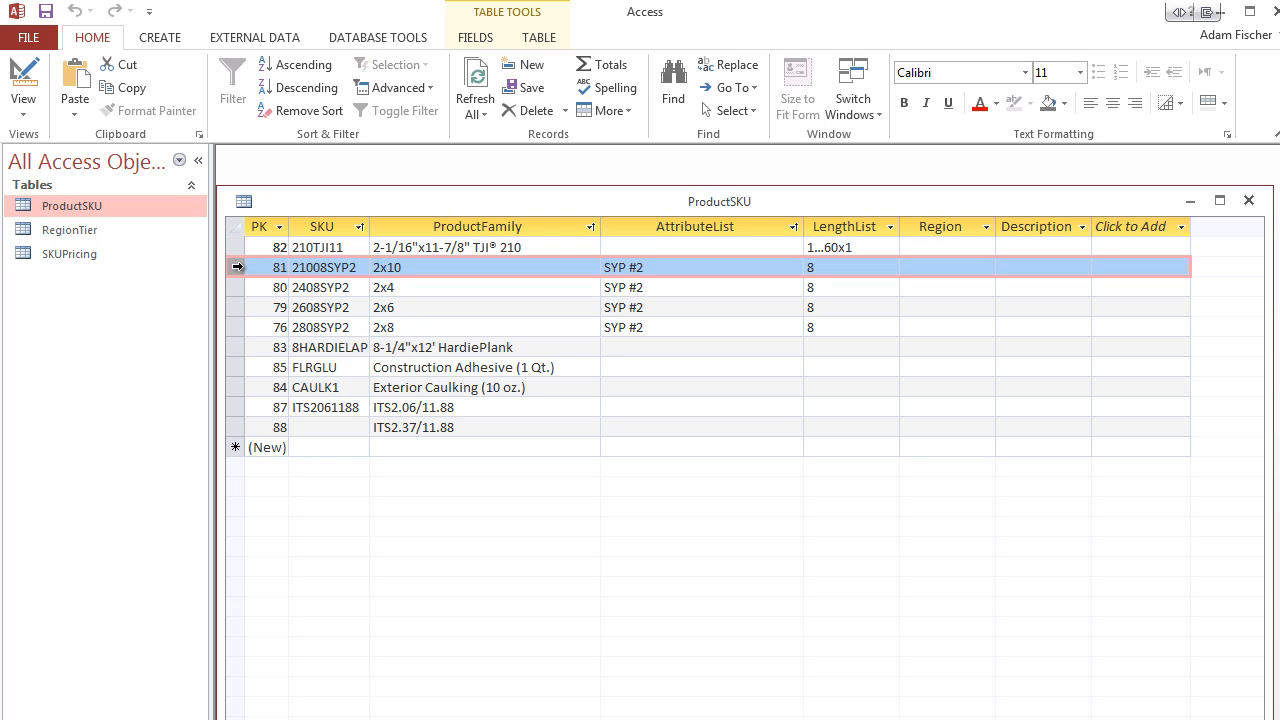
right_click(238, 267)
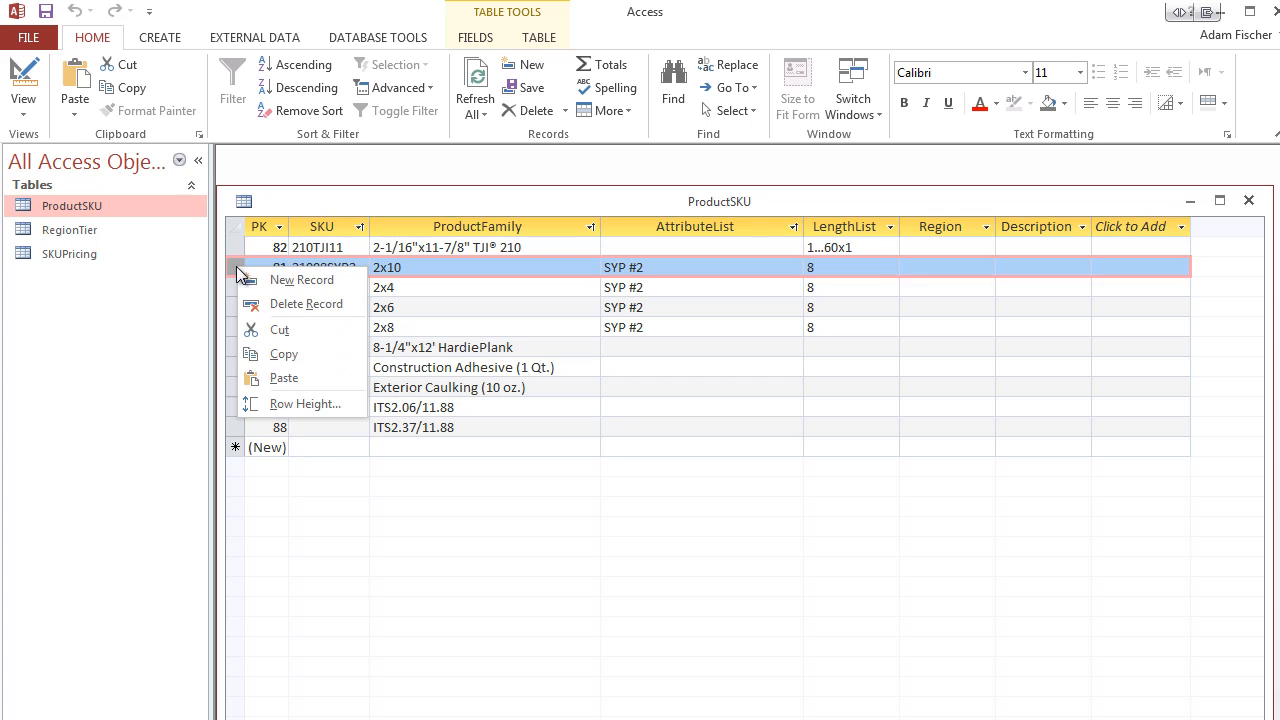
left_click(302, 356)
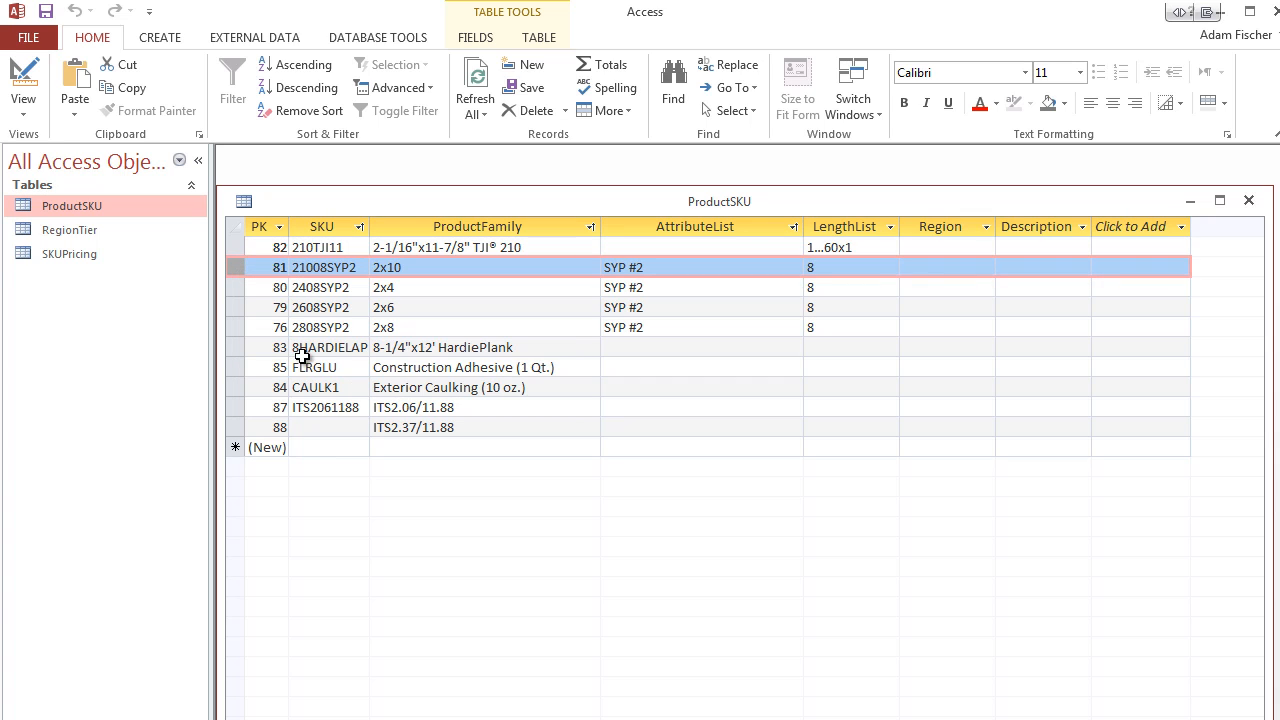
left_click(236, 447)
right_click(235, 448)
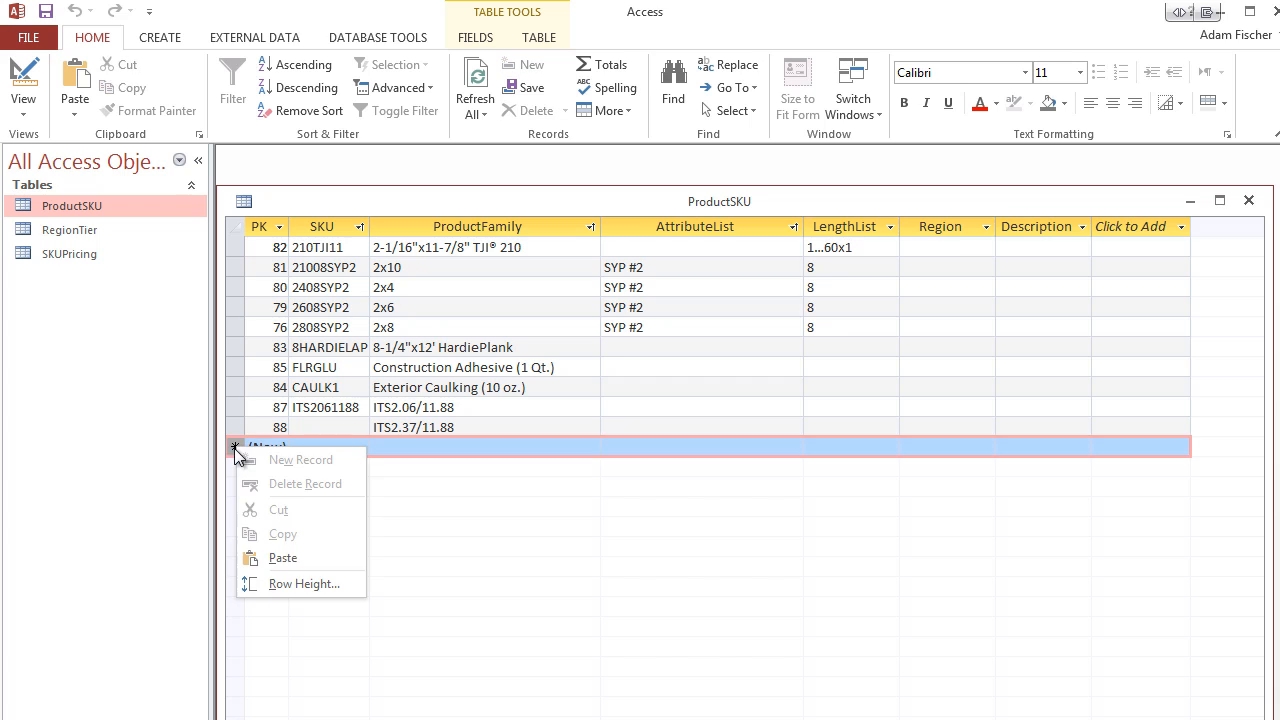
left_click(305, 557)
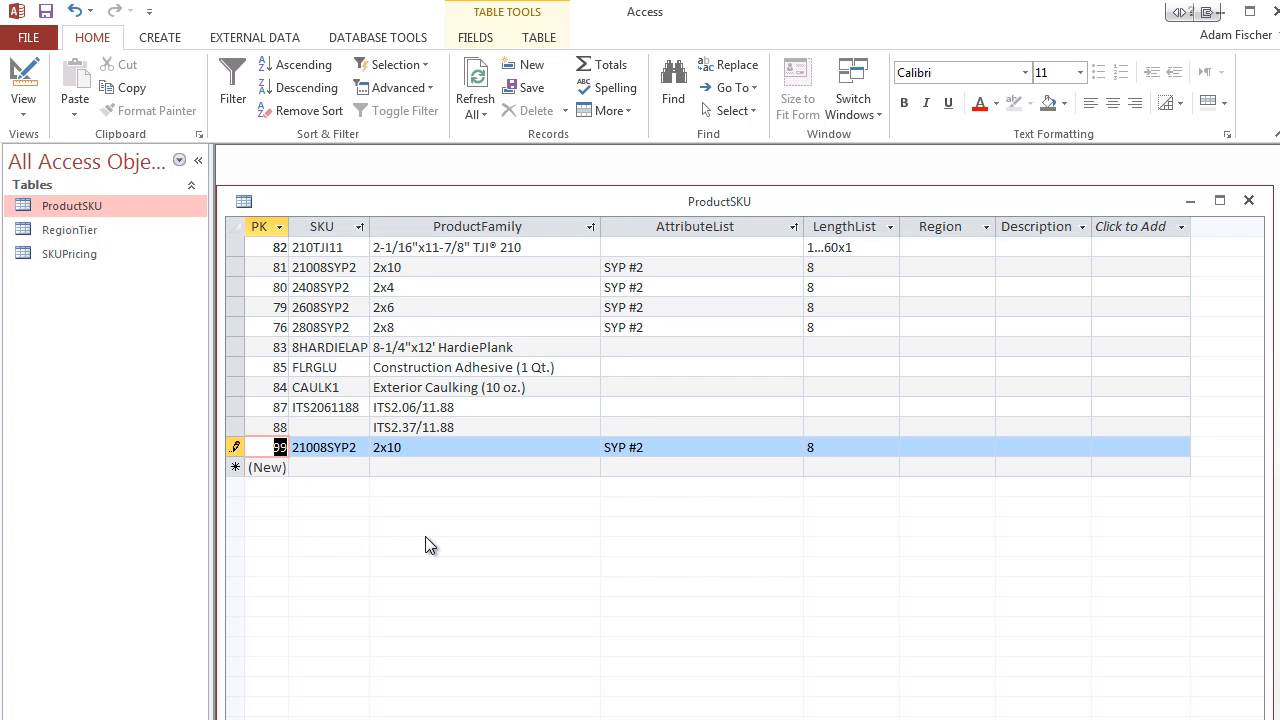
Change the duplicated record's ProductFamily to 2x12 and its SKU to 21208SYP2
left_click(454, 447)
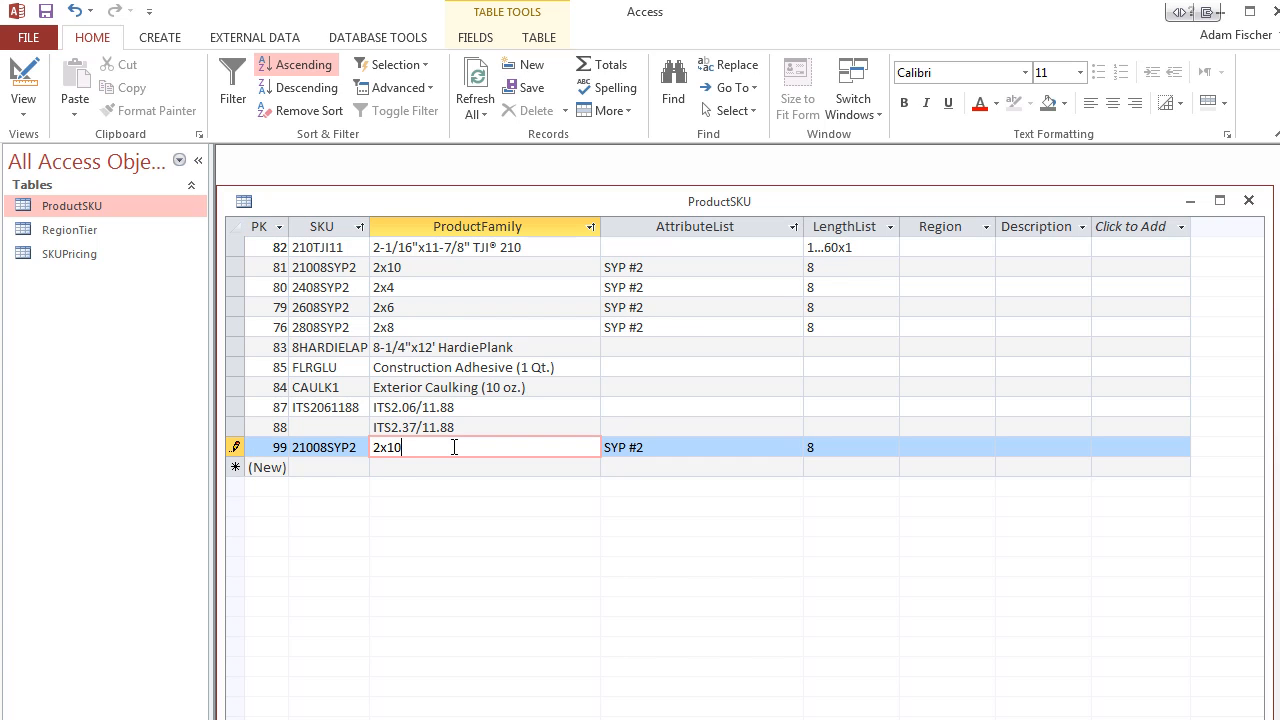
key("BackSpace")
type("2")
left_click(313, 447)
key("BackSpace")
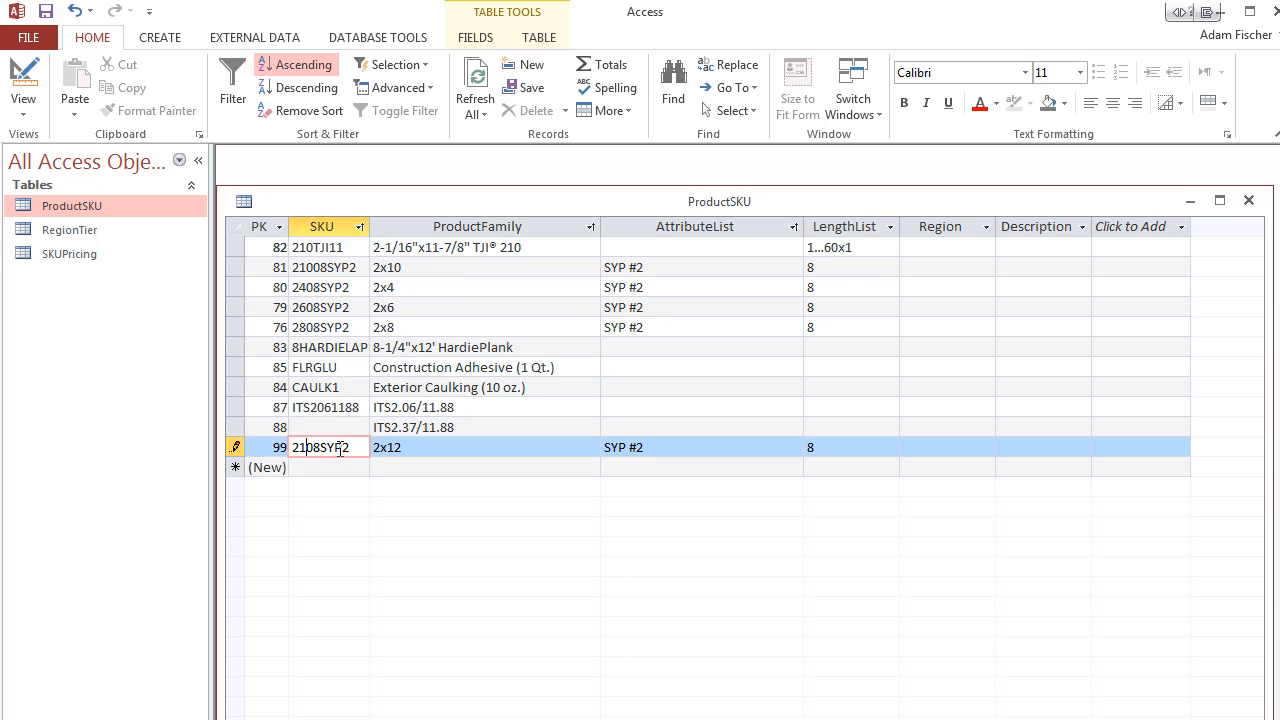
type("2")
left_click(539, 347)
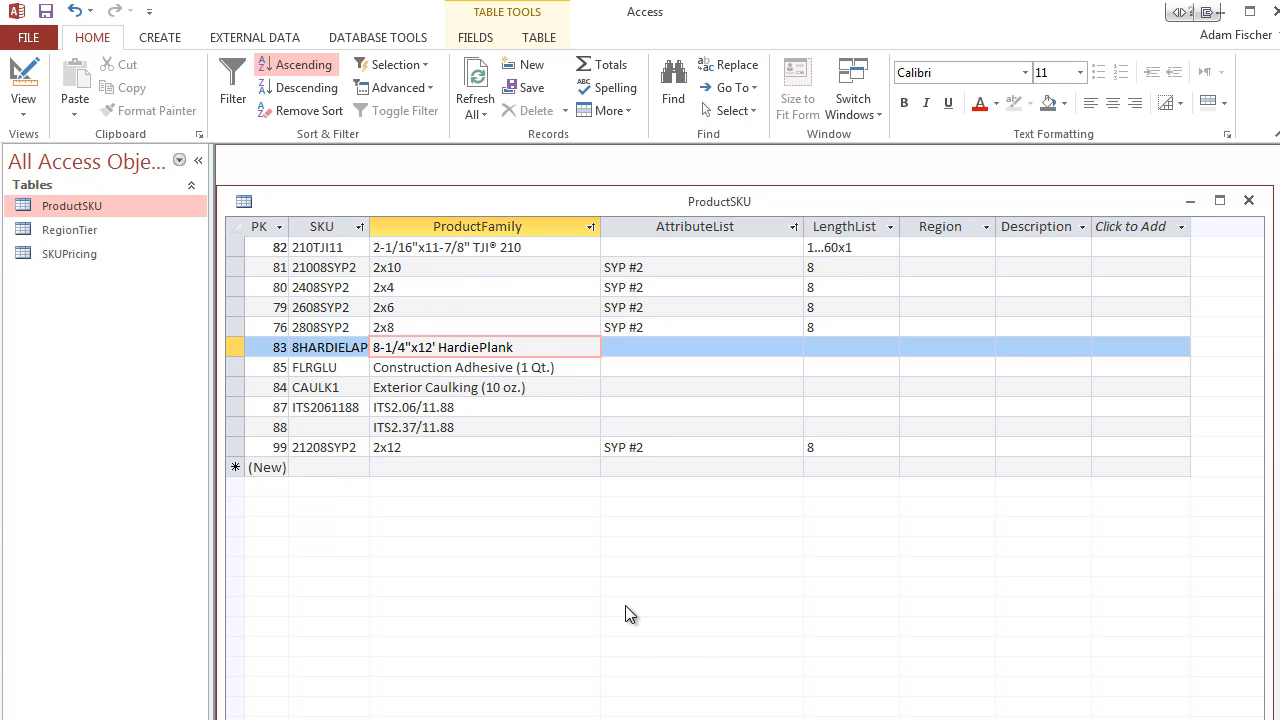
Sort the ProductSKU table ascending by ProductFamily and copy the five SYP #2 records into the blank Excel workbook at cell A1
left_click(477, 226)
left_click(295, 64)
left_click_drag(234, 267, 241, 345)
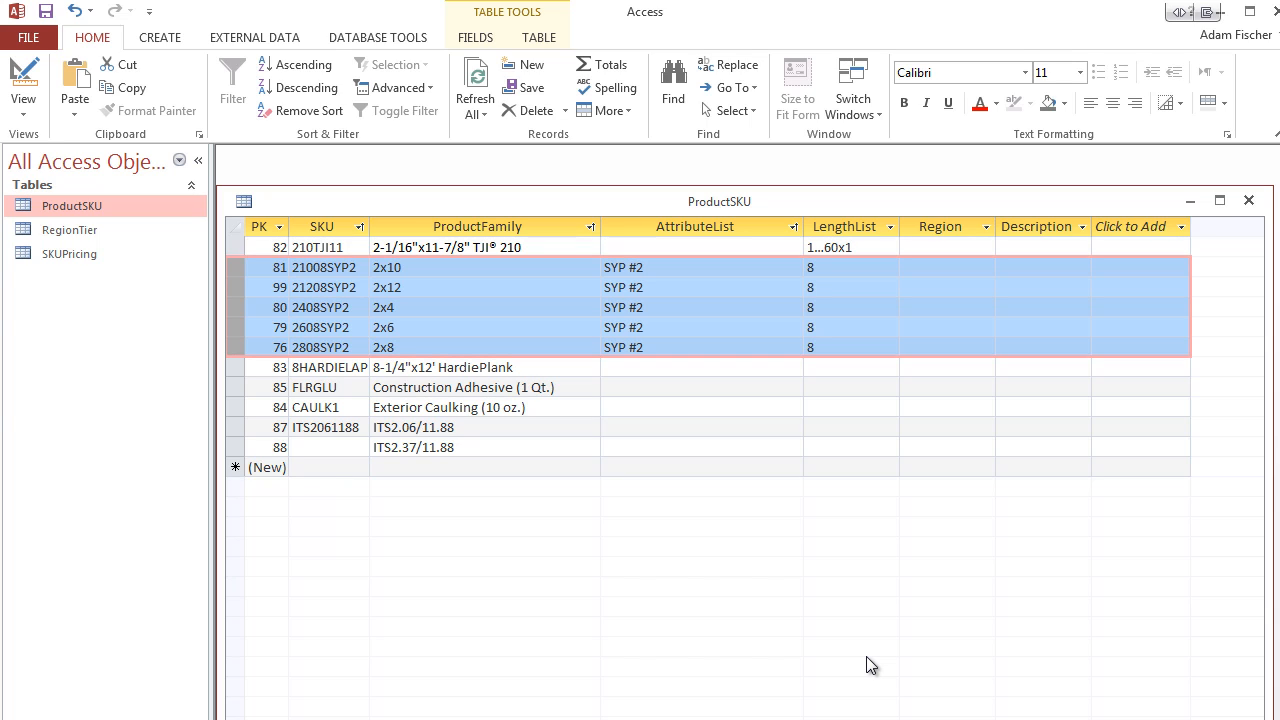
key("alt+Tab")
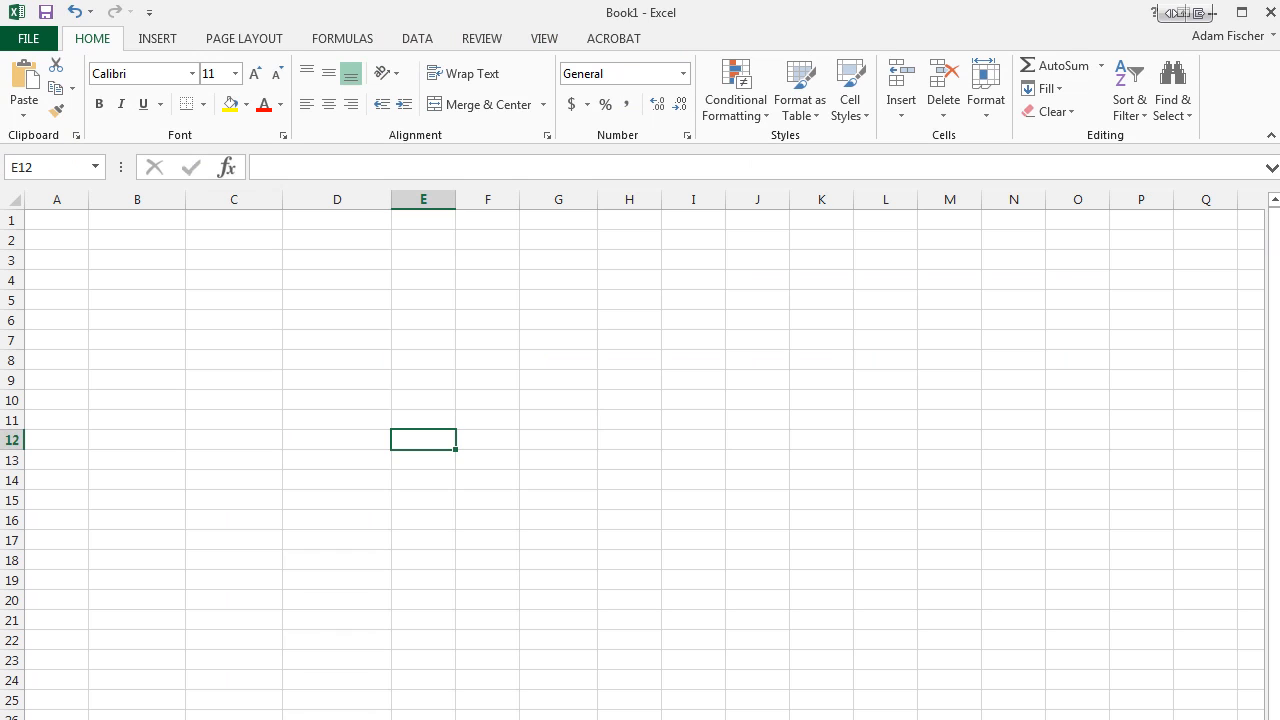
left_click(76, 221)
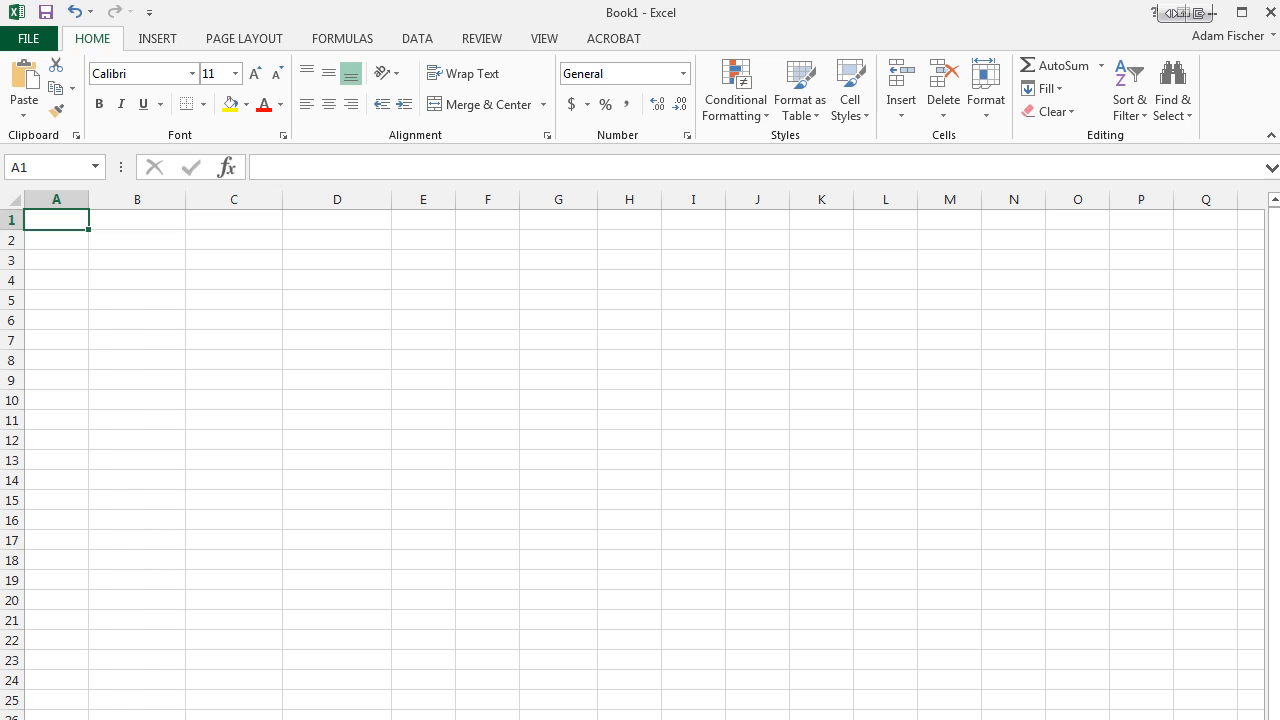
key("ctrl+v")
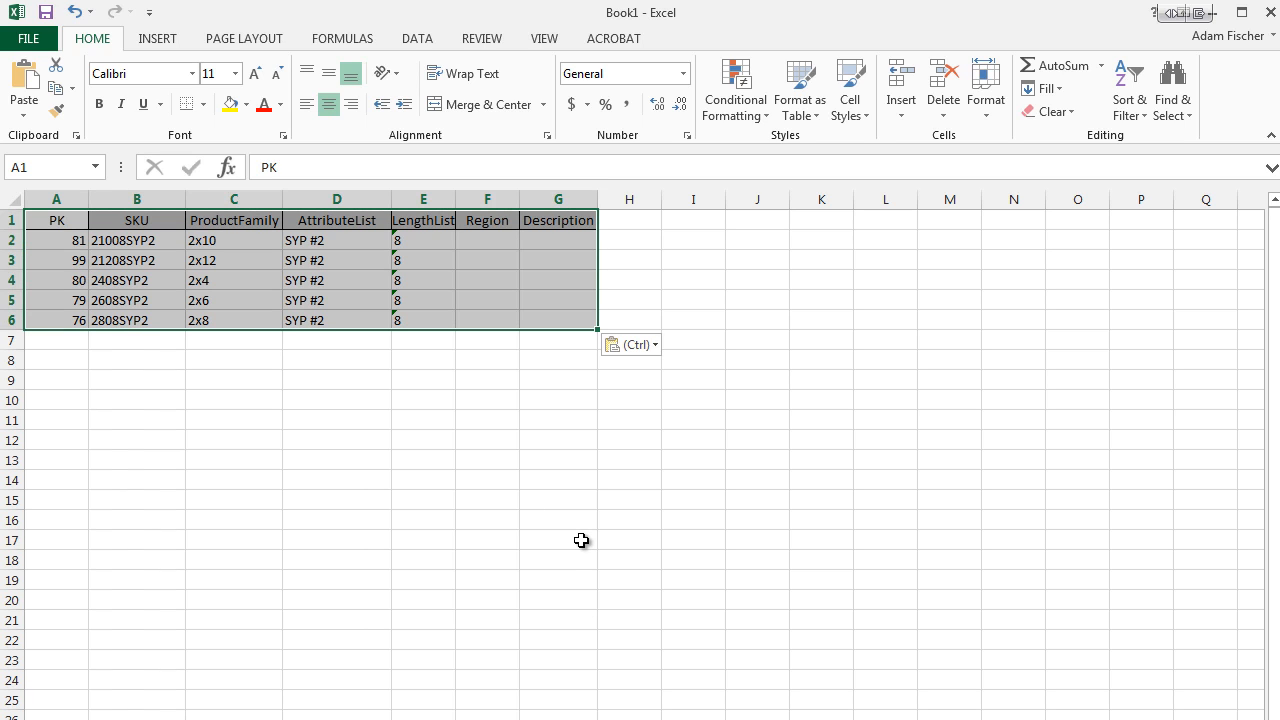
left_click(444, 410)
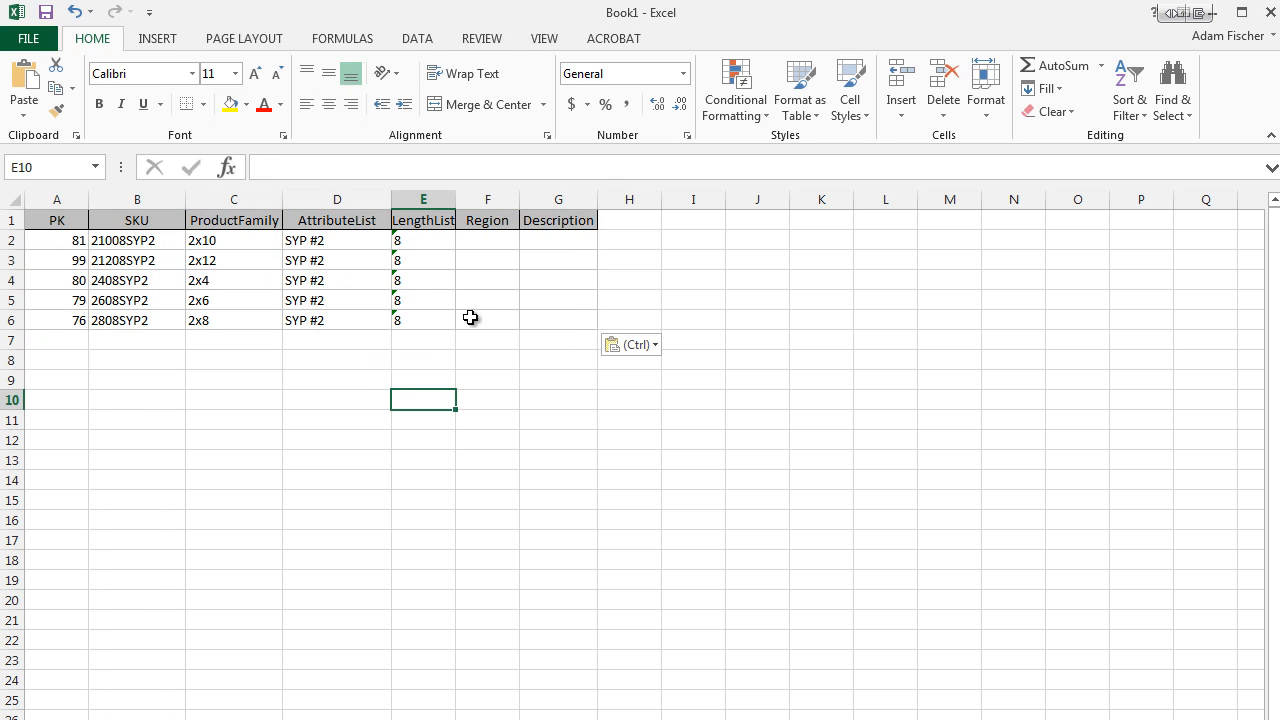
Set the LengthList value to 10 for all five products in cells E2 to E6
left_click(438, 242)
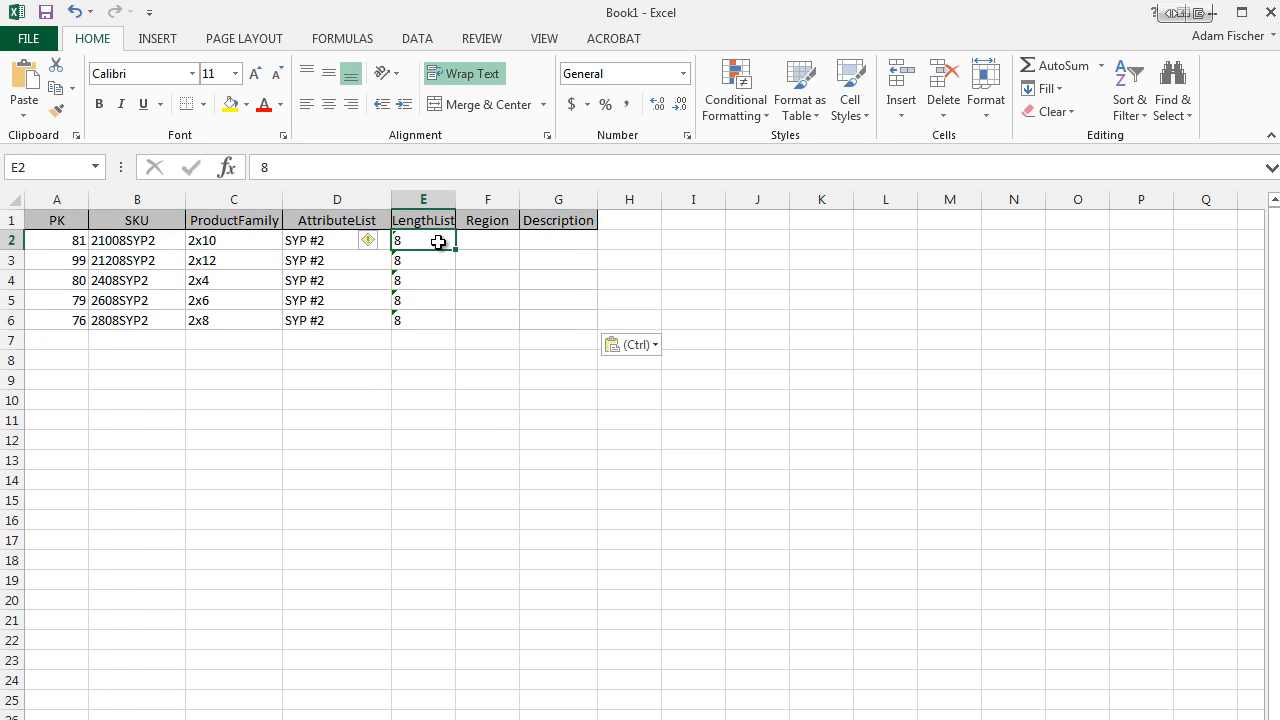
type("10")
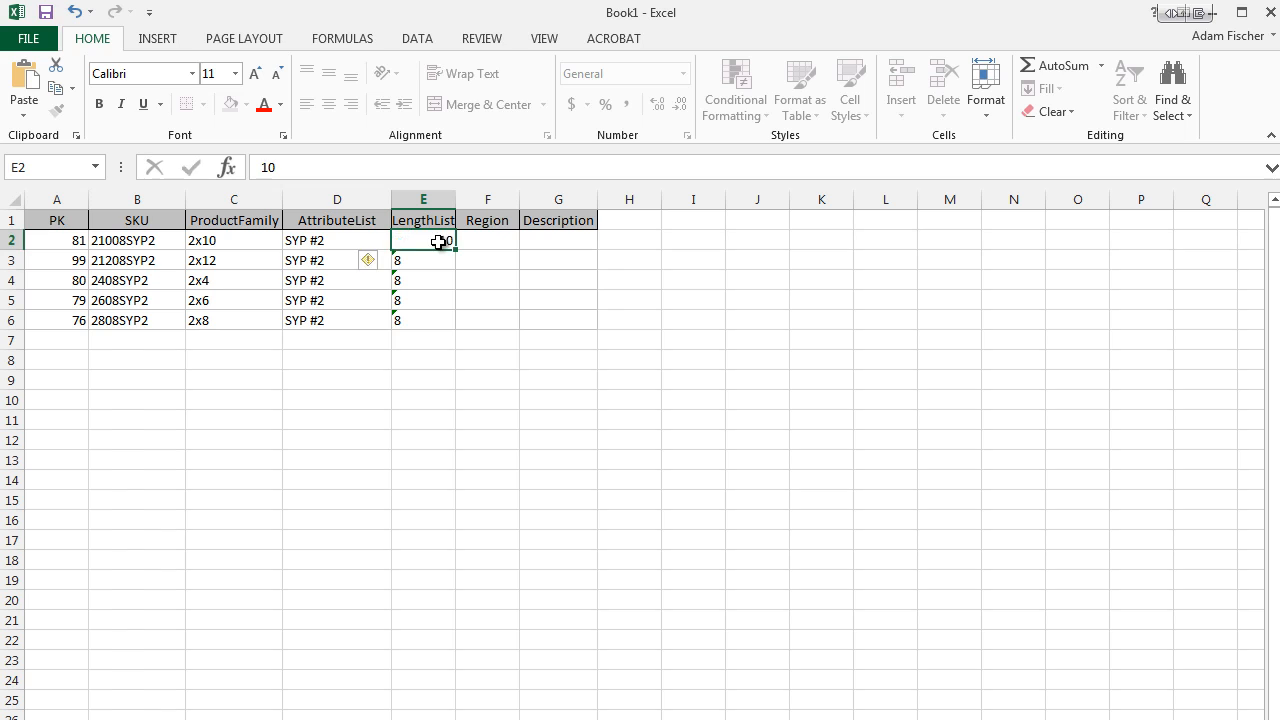
key("ctrl+Return")
key("ctrl+c")
key("Down")
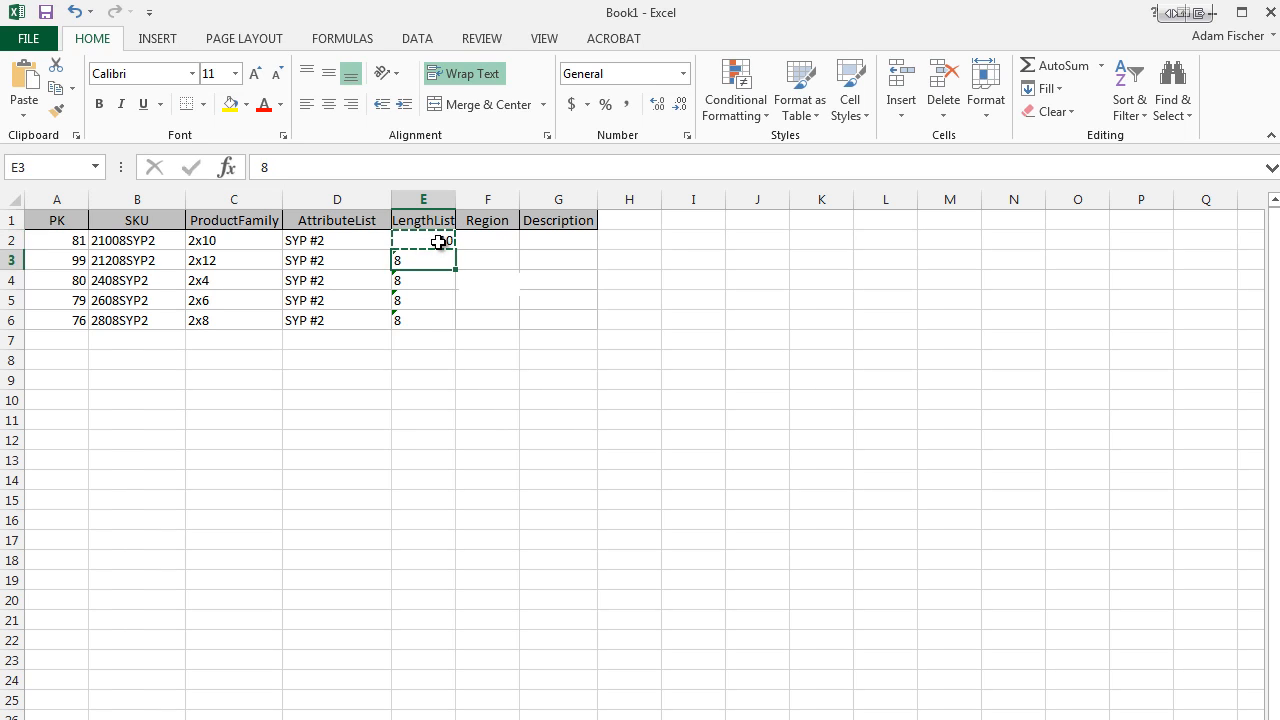
key("ctrl+v")
key("Down")
key("ctrl+v")
key("Down")
key("ctrl+v")
key("Down")
key("ctrl+v")
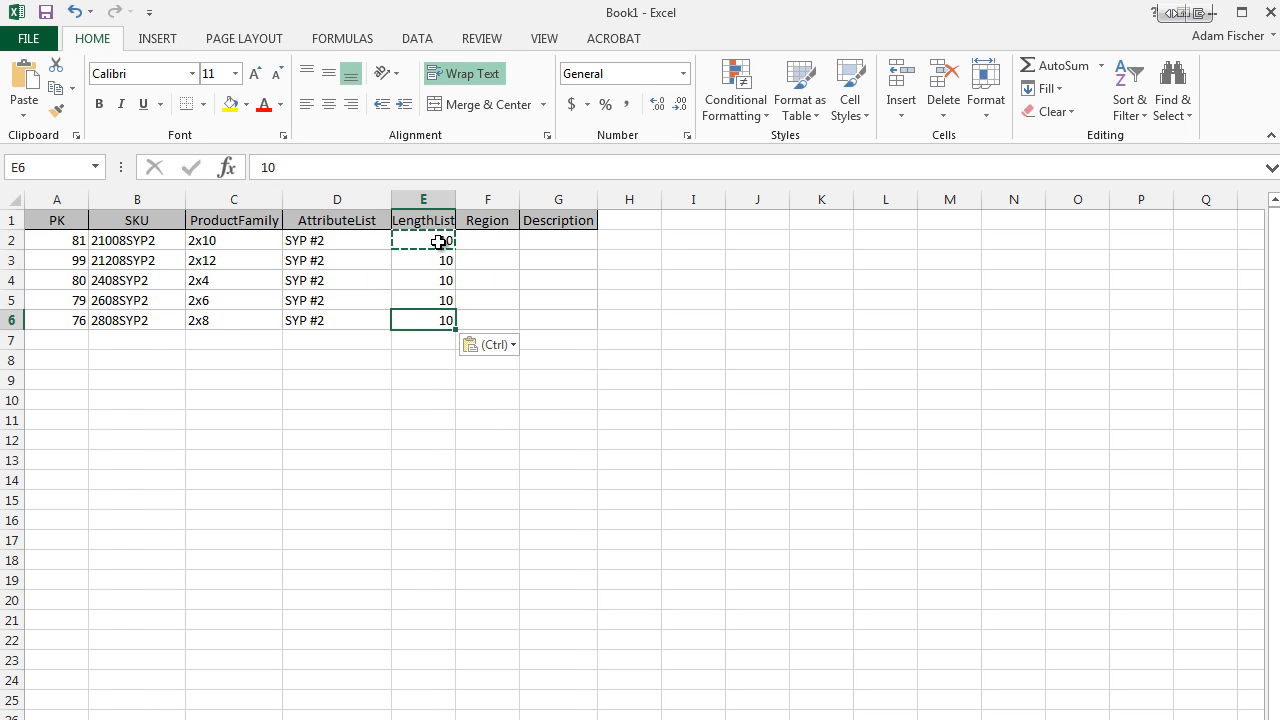
Change the SKUs of the 2x10 and 2x12 rows to 21010SYP2 and 21210SYP2
double_click(121, 241)
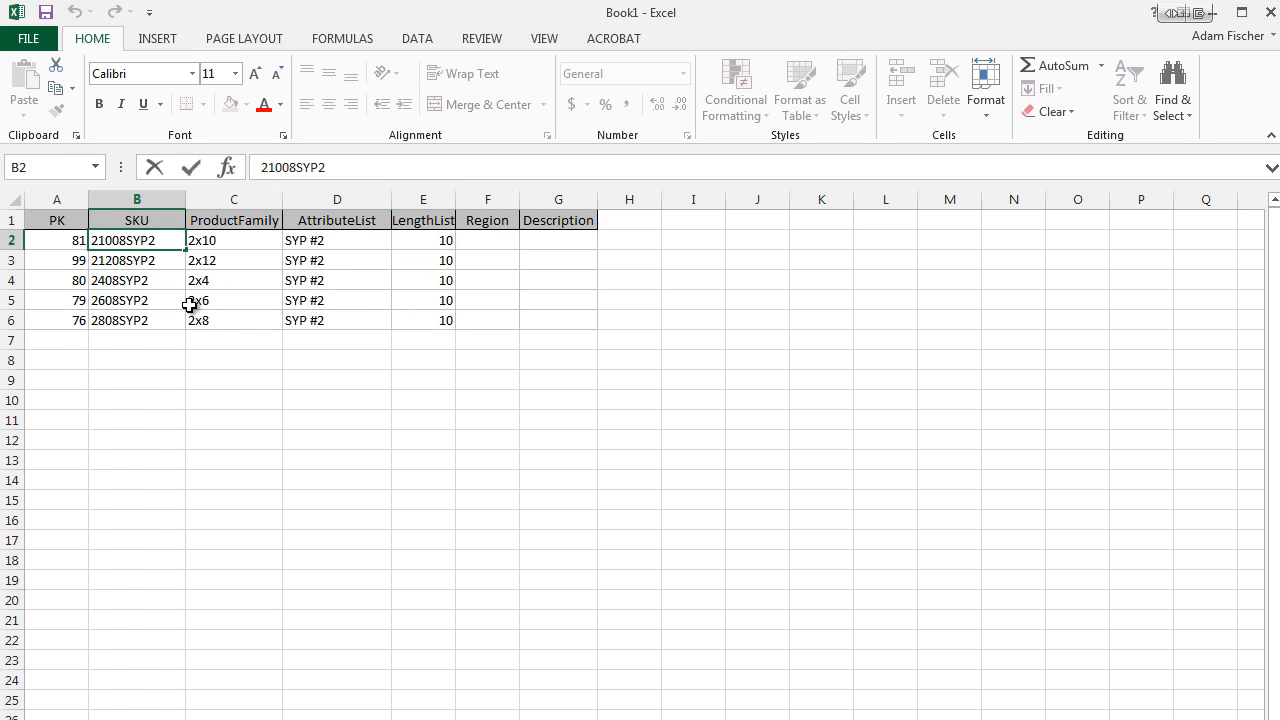
key("BackSpace")
key("BackSpace")
type("10")
double_click(124, 260)
key("BackSpace")
key("BackSpace")
type("10")
Change the SKUs of the 2x4, 2x6 and 2x8 rows to 2410SYP2, 2610SYP2 and 2810SYP2
double_click(119, 280)
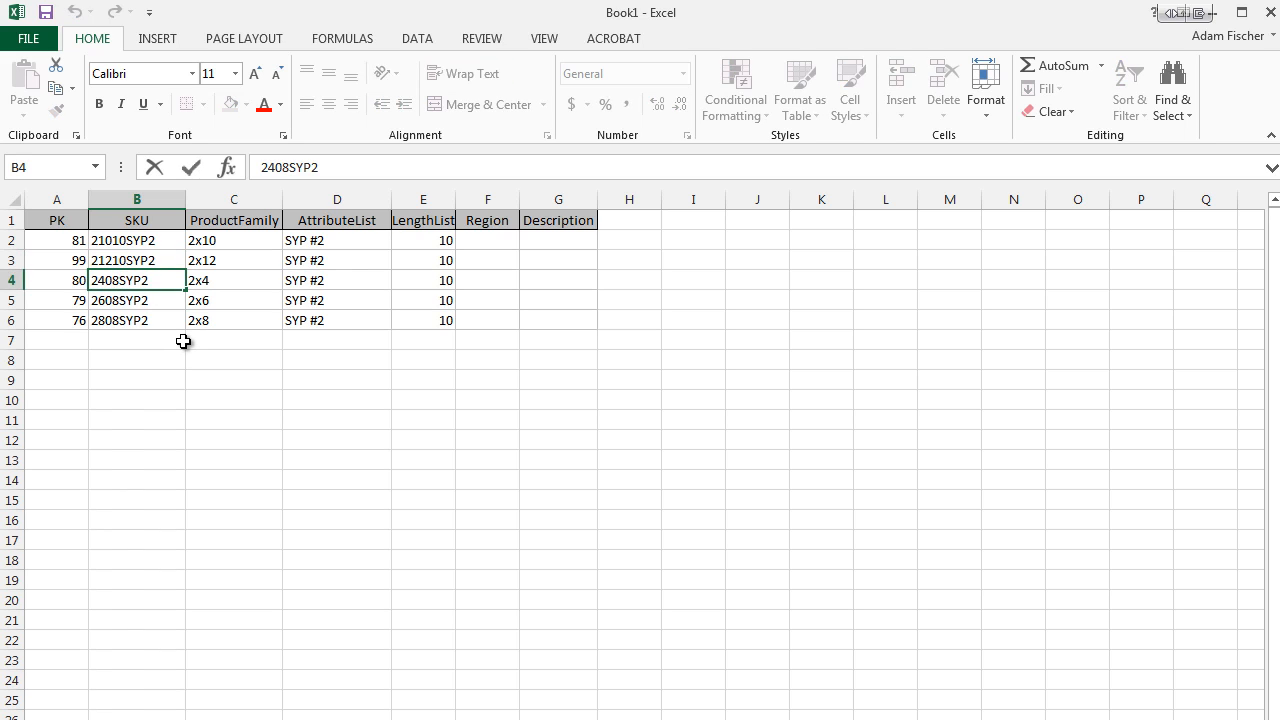
key("BackSpace")
key("BackSpace")
type("10")
double_click(114, 300)
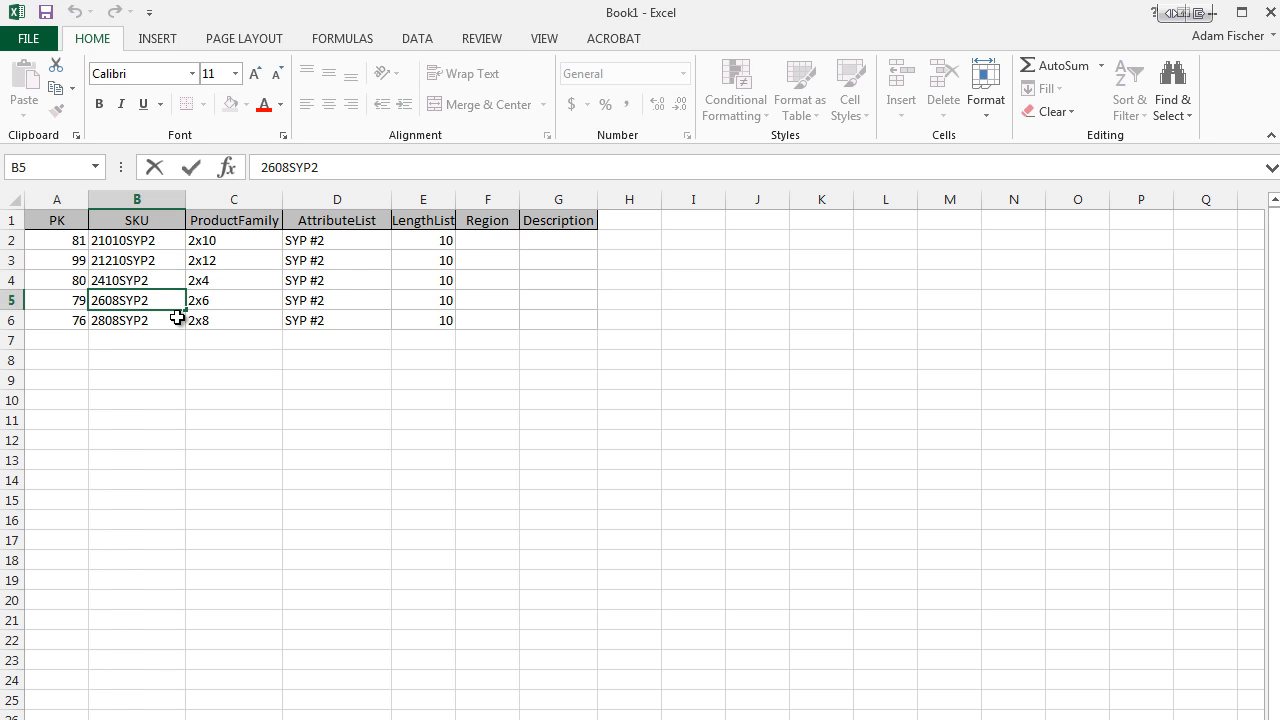
key("BackSpace")
key("BackSpace")
type("10")
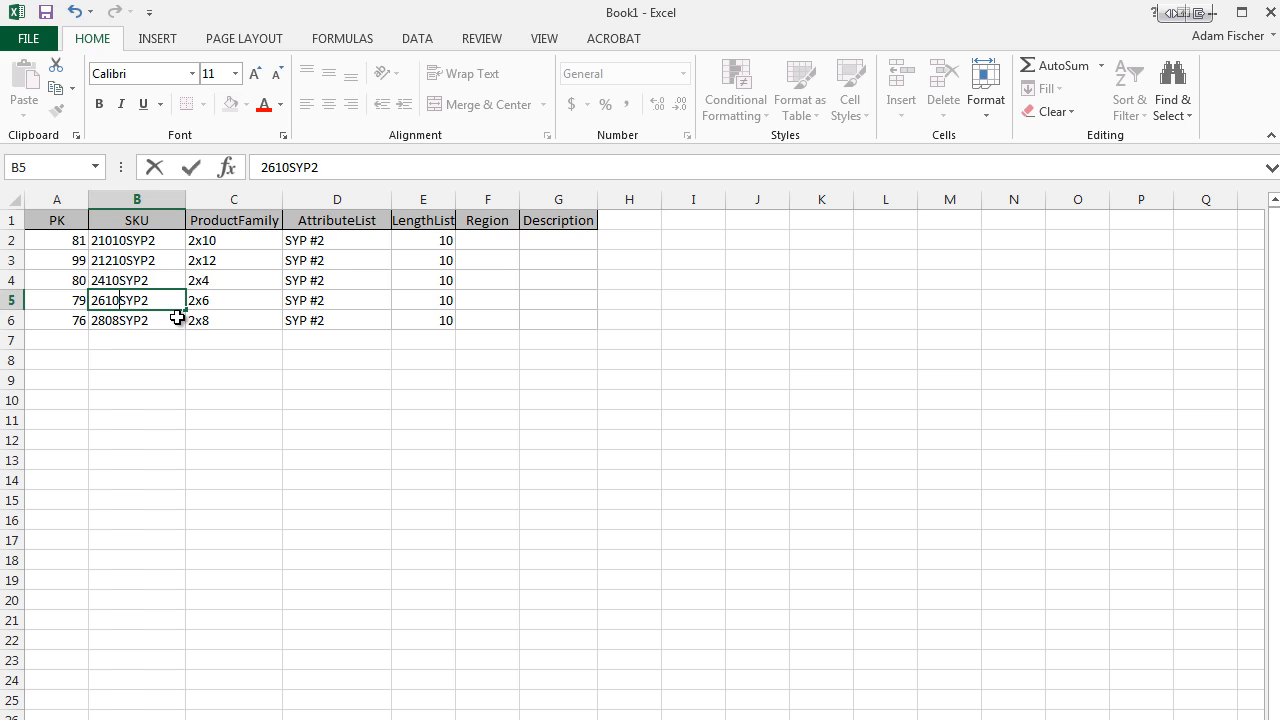
double_click(119, 320)
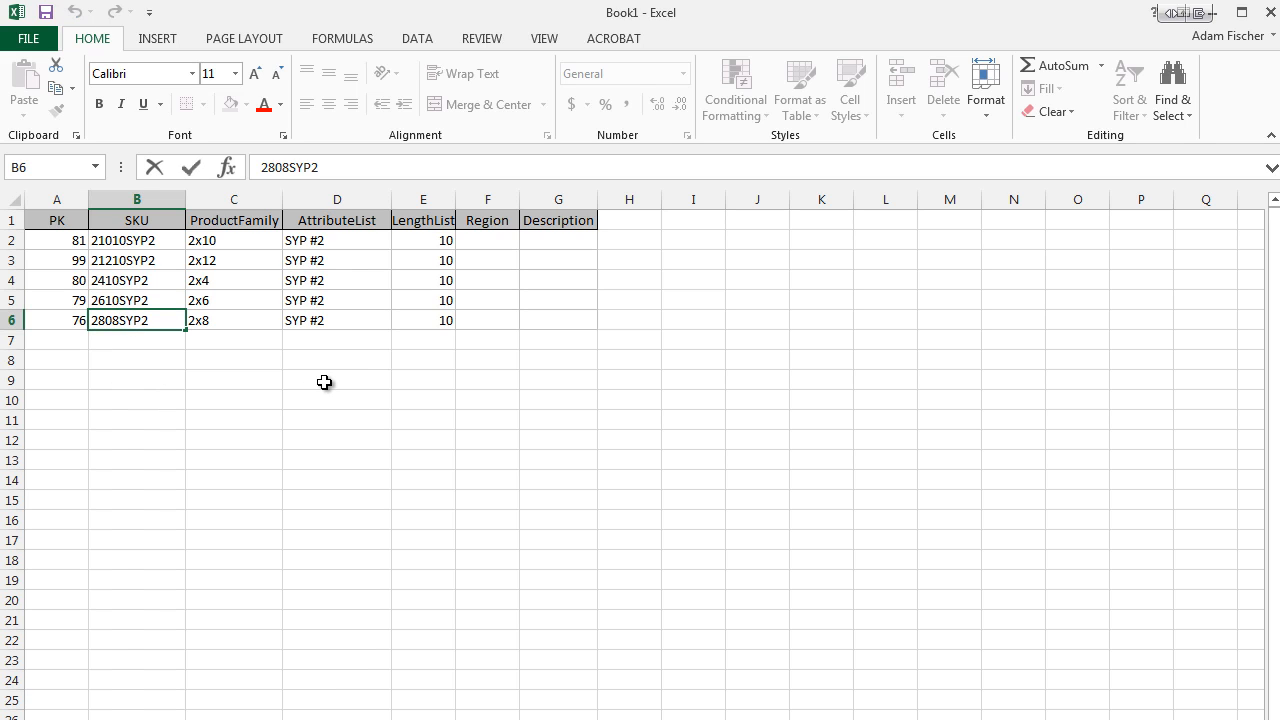
key("BackSpace")
key("BackSpace")
type("10")
left_click(369, 453)
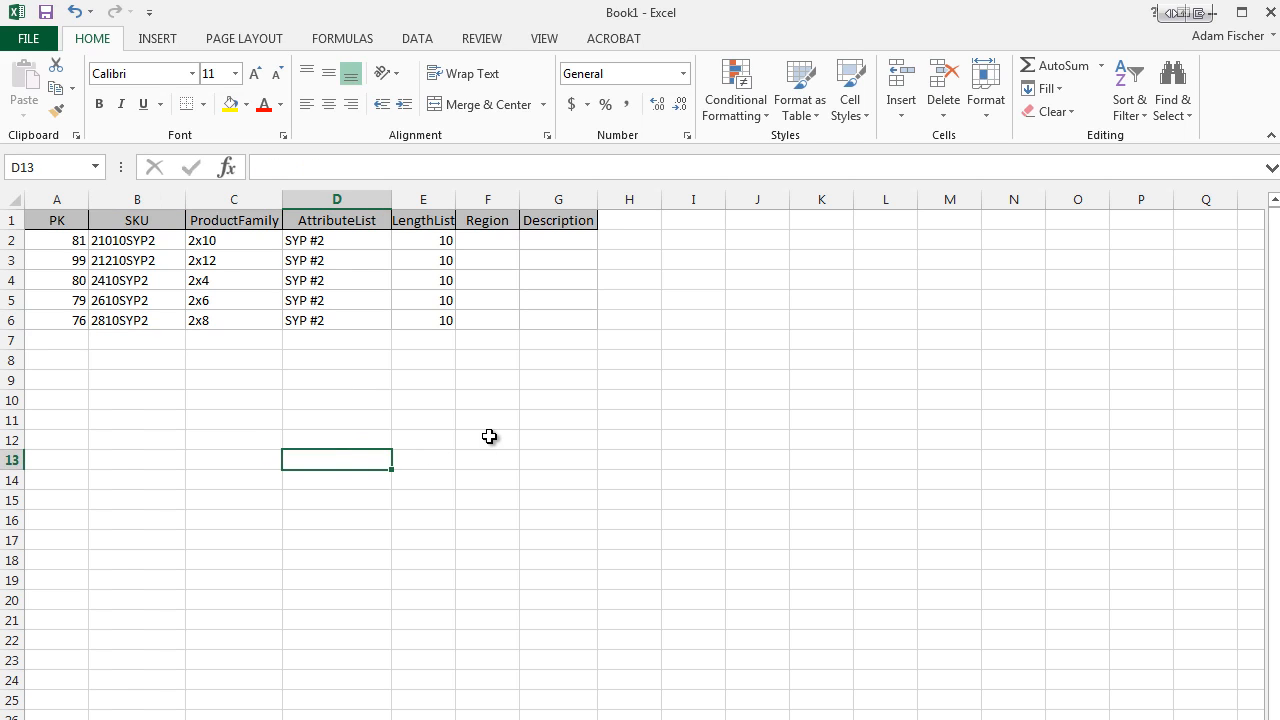
left_click(563, 434)
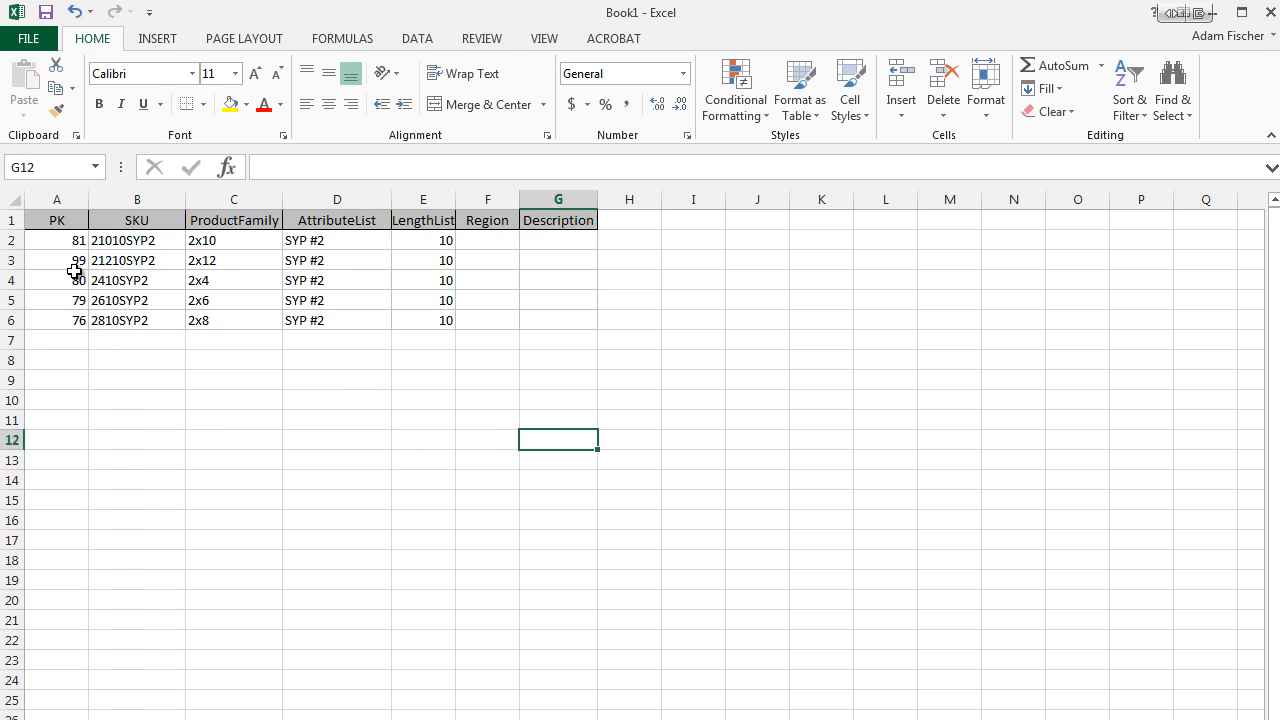
Copy worksheet rows 2 to 6 and paste them as new records at the end of the ProductSKU table in Access
left_click_drag(11, 237, 13, 315)
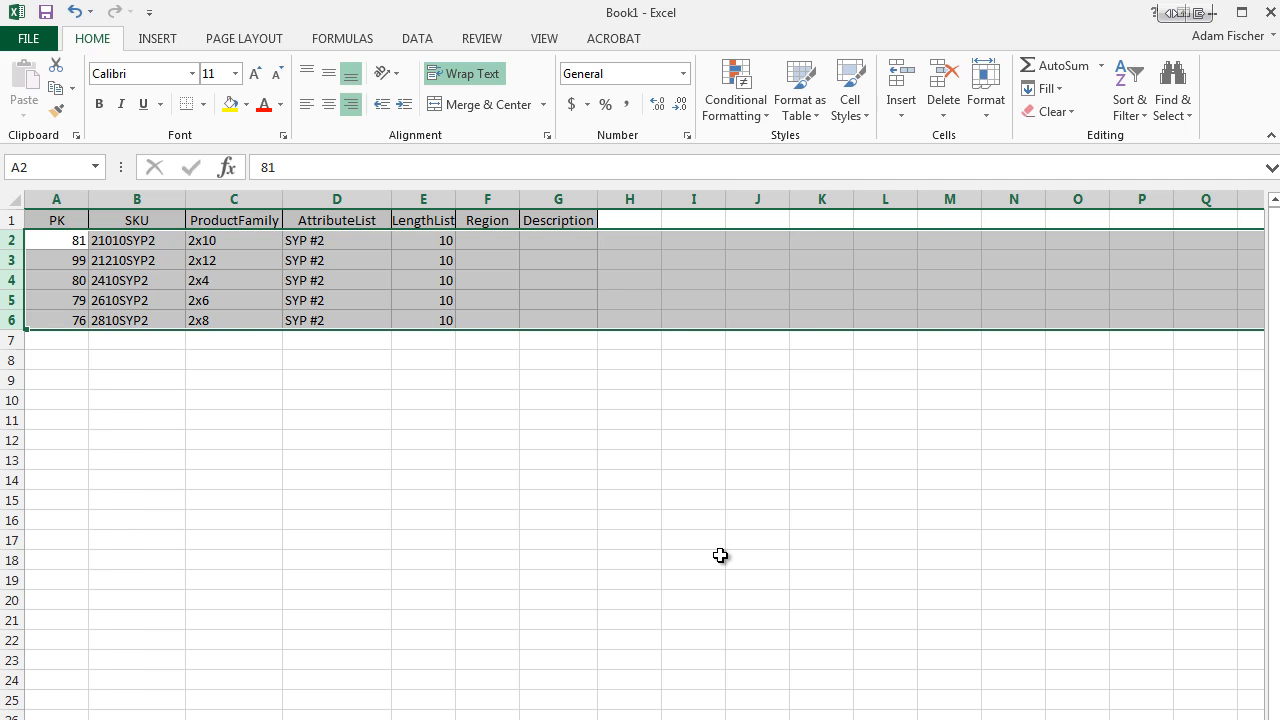
key("ctrl+c")
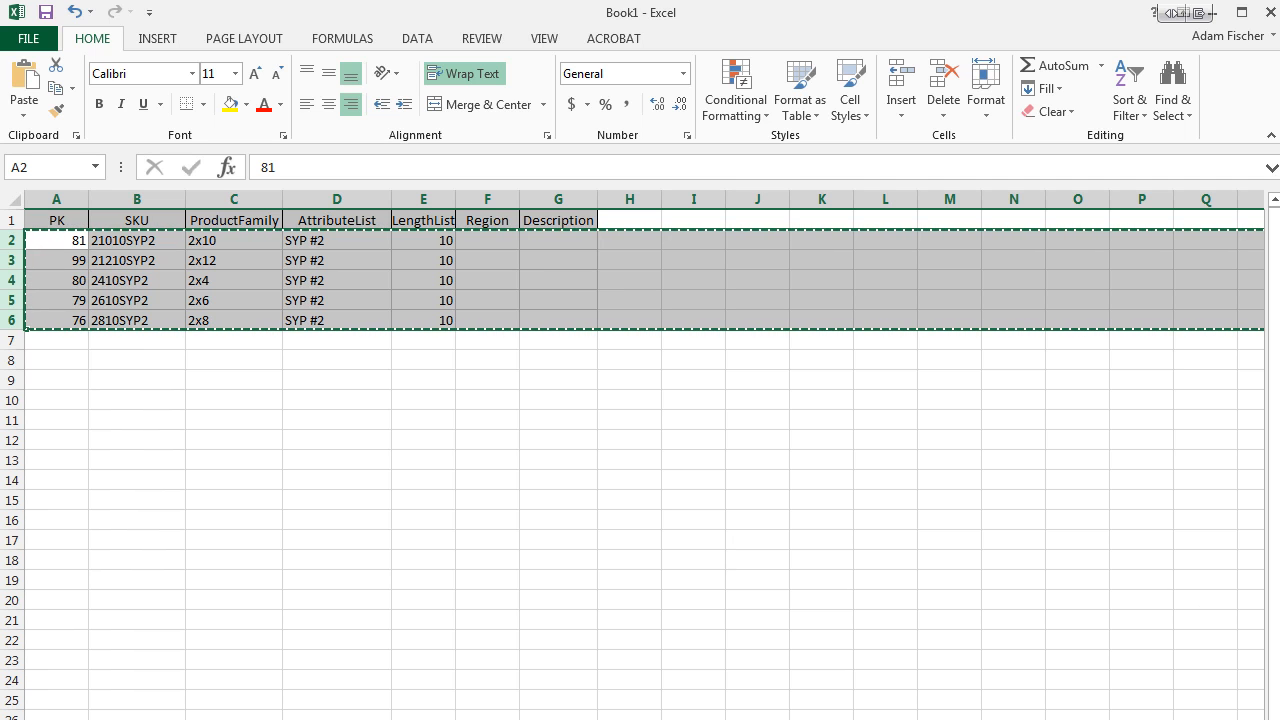
key("alt+Tab")
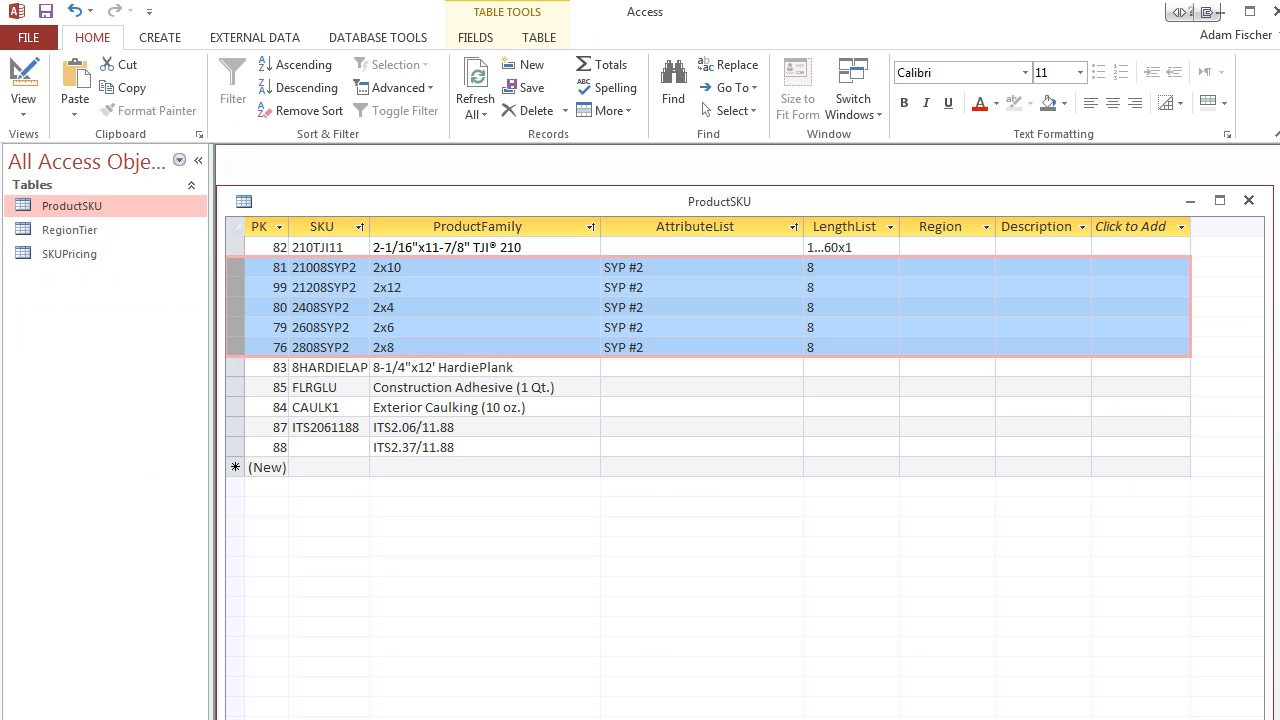
left_click(235, 468)
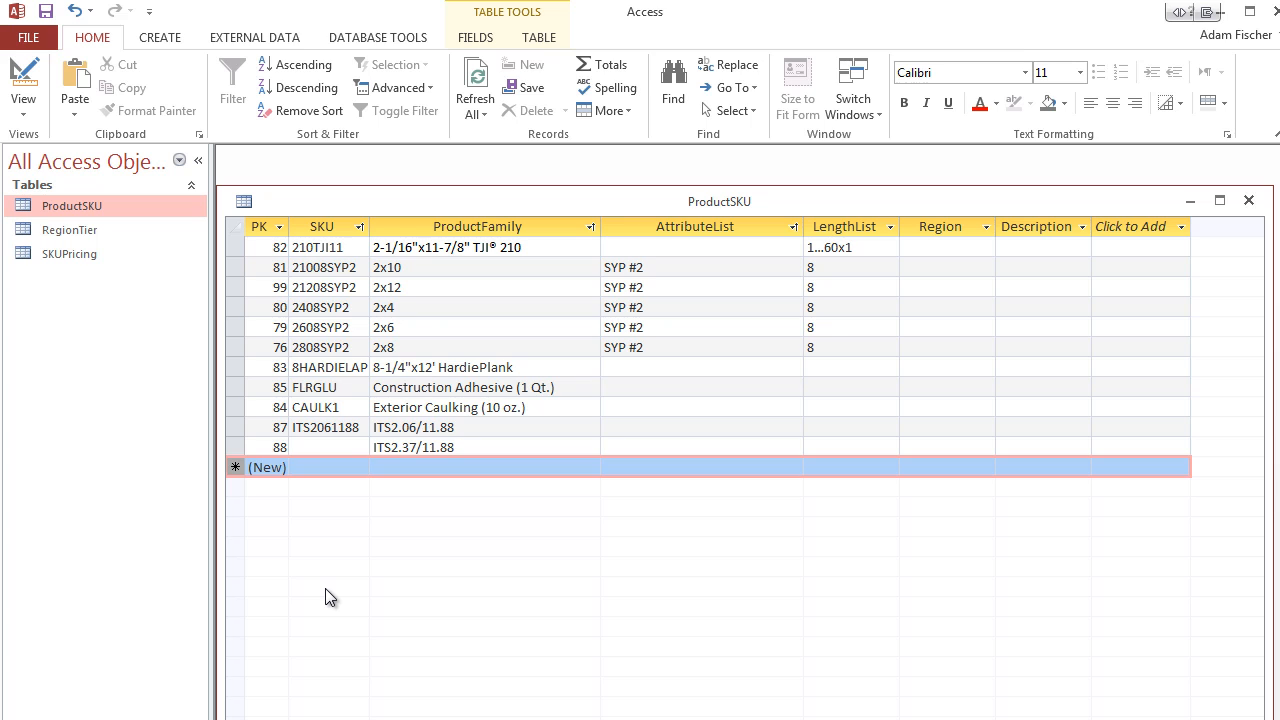
key("ctrl+v")
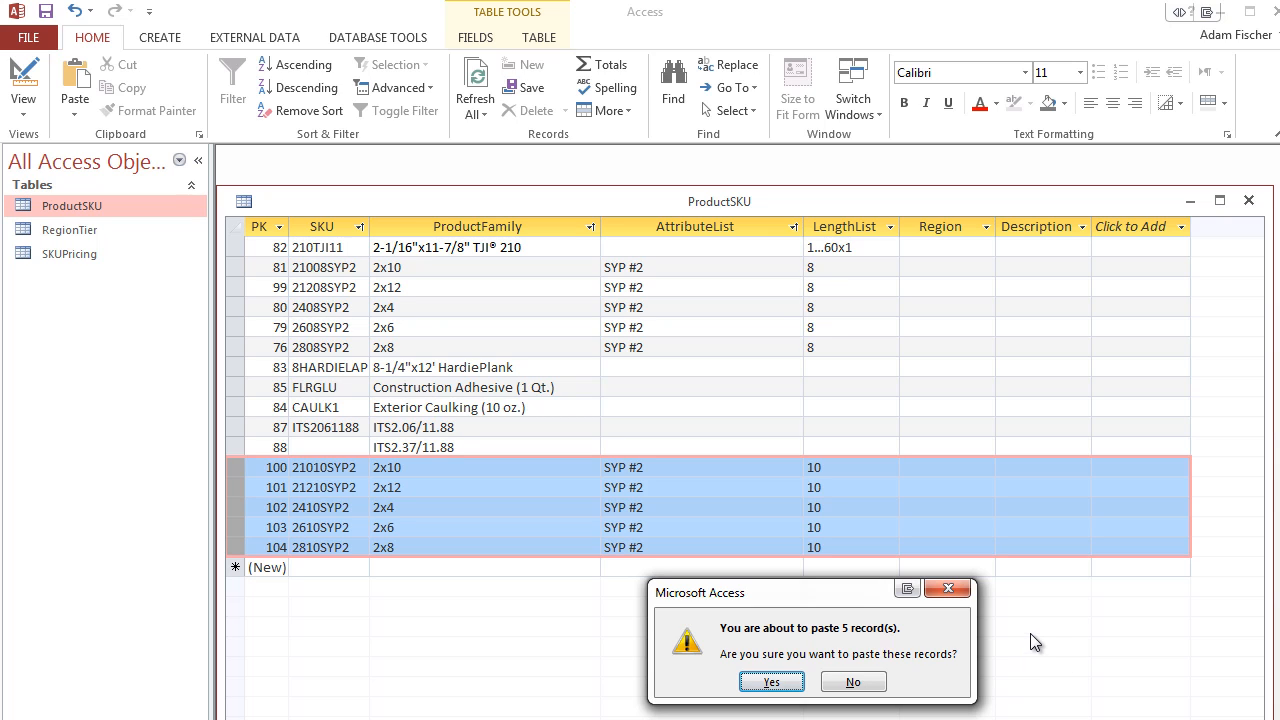
left_click(772, 682)
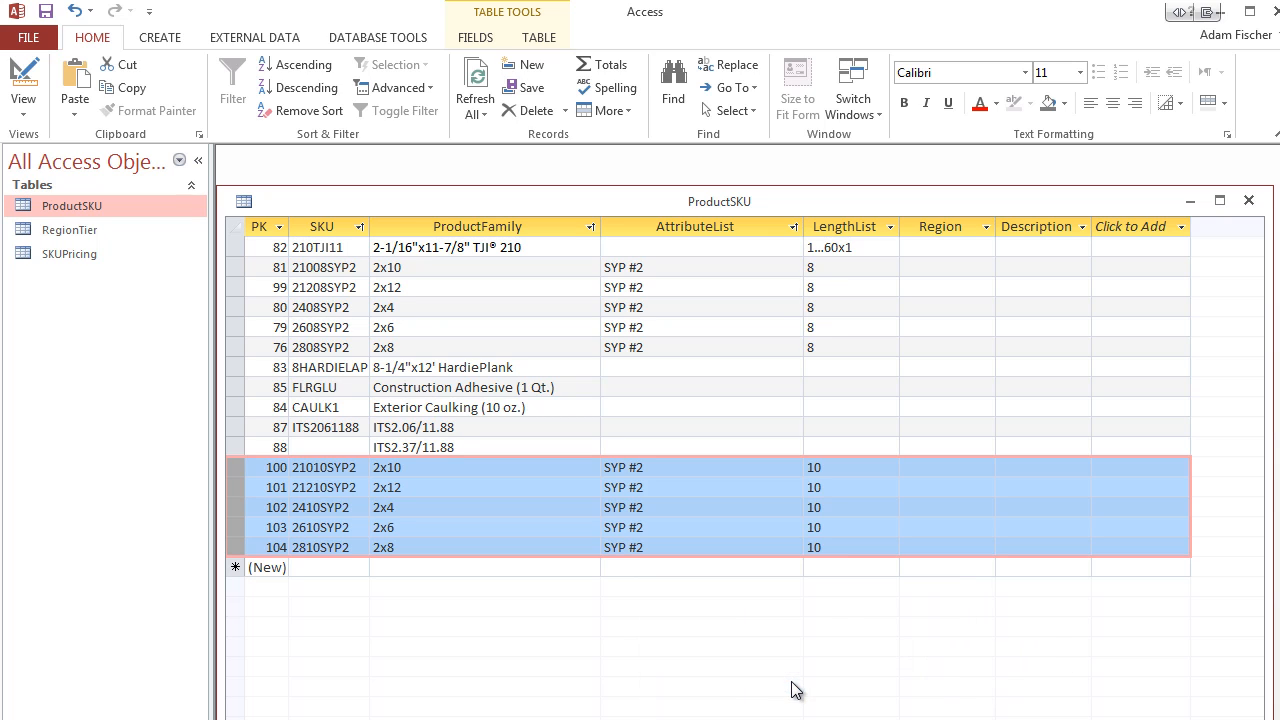
left_click(973, 402)
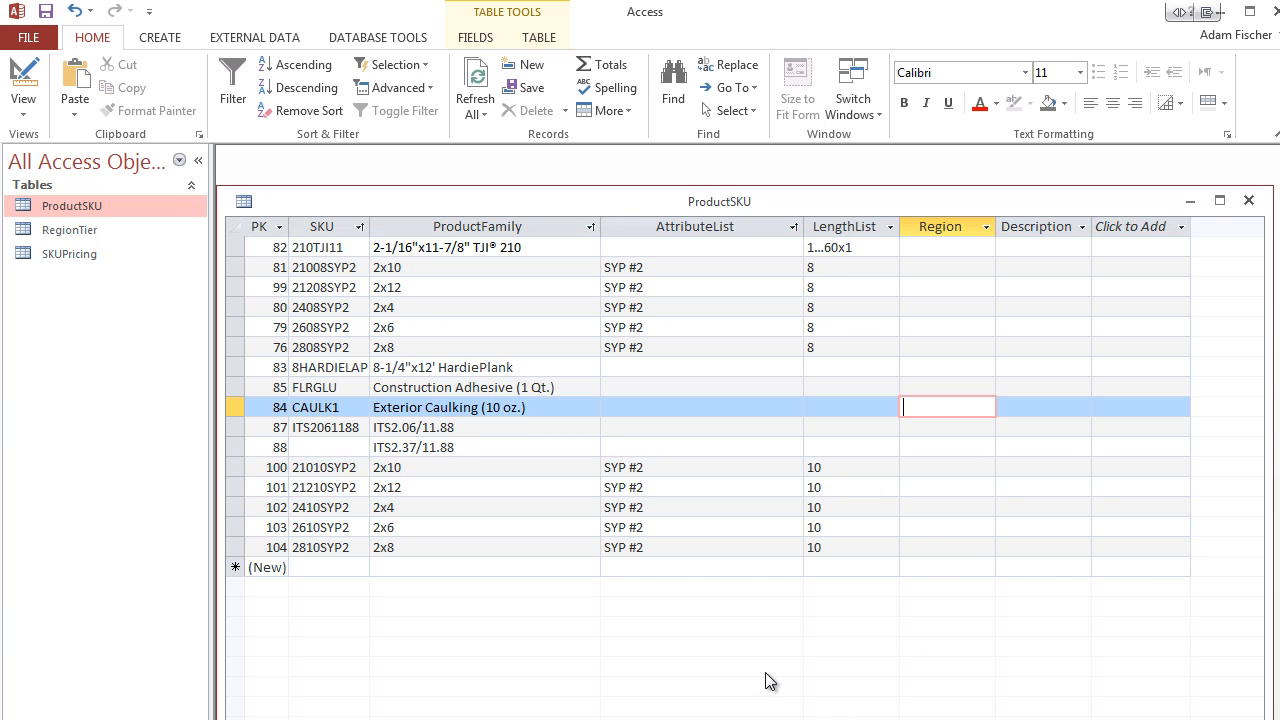